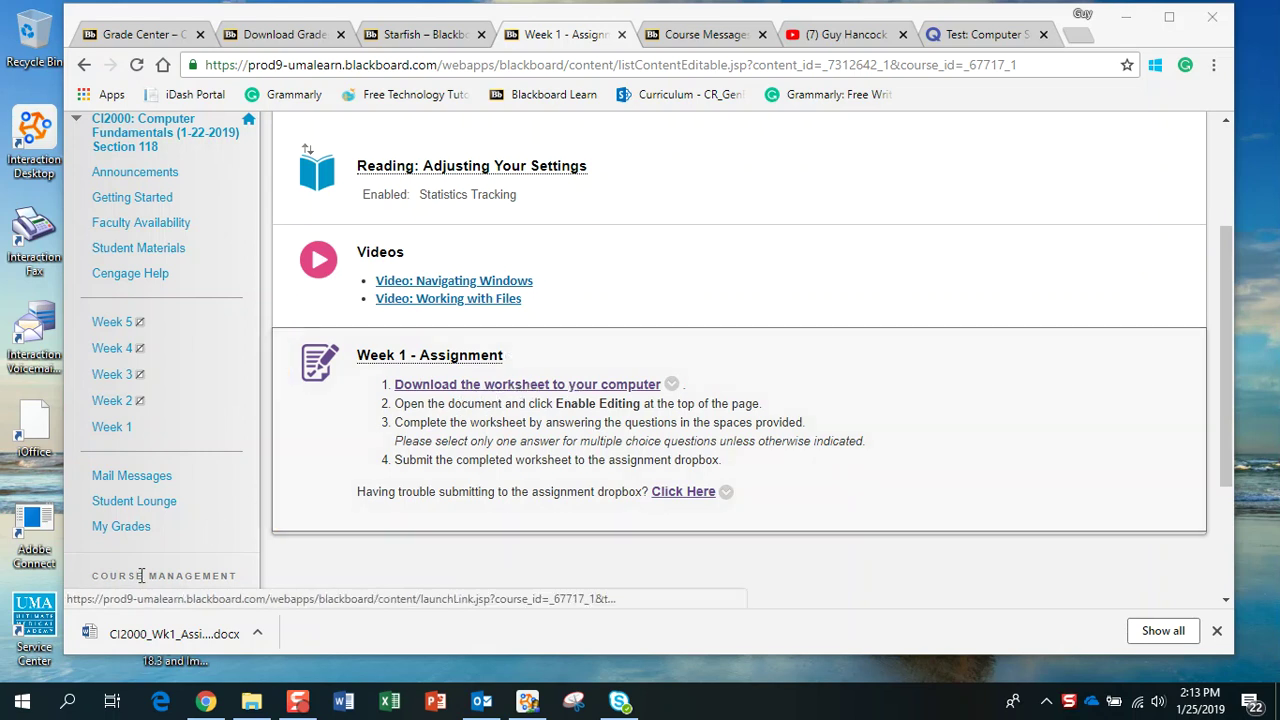
Open the downloaded Week 1 worksheet .docx in Word
left_click(97, 638)
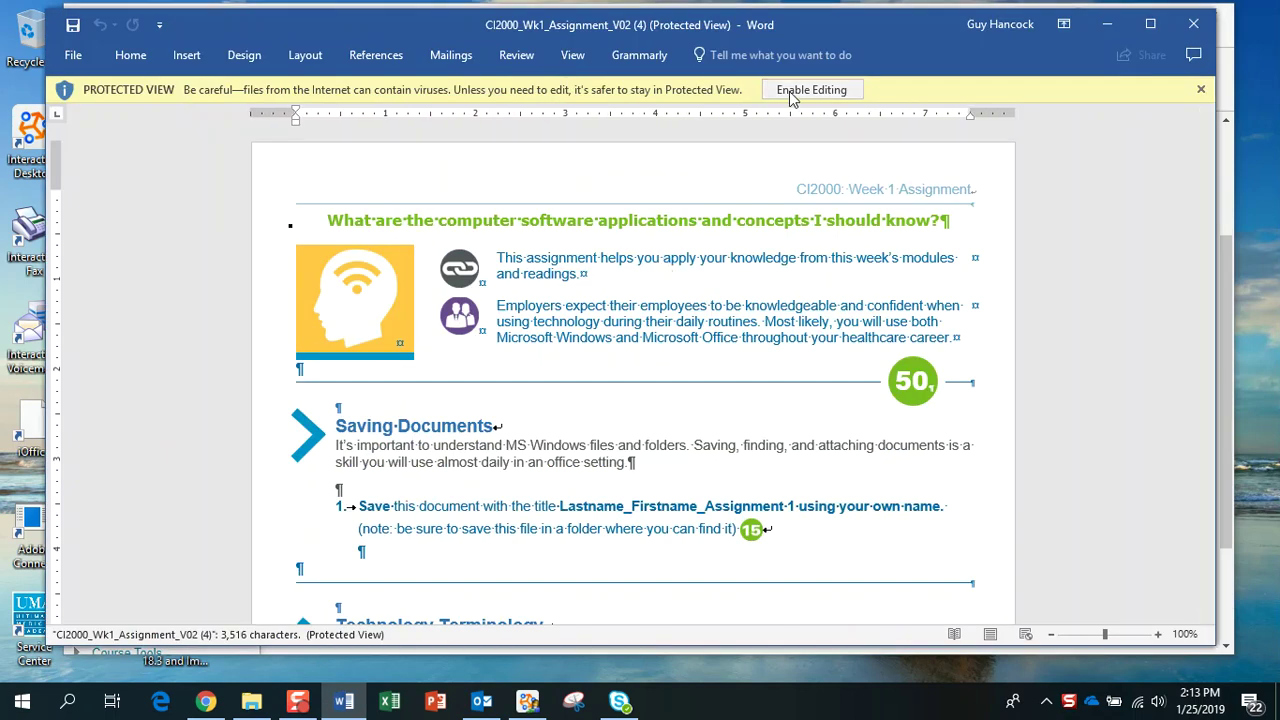
Enable editing on the protected Week 1 worksheet and view its Info page
left_click(790, 92)
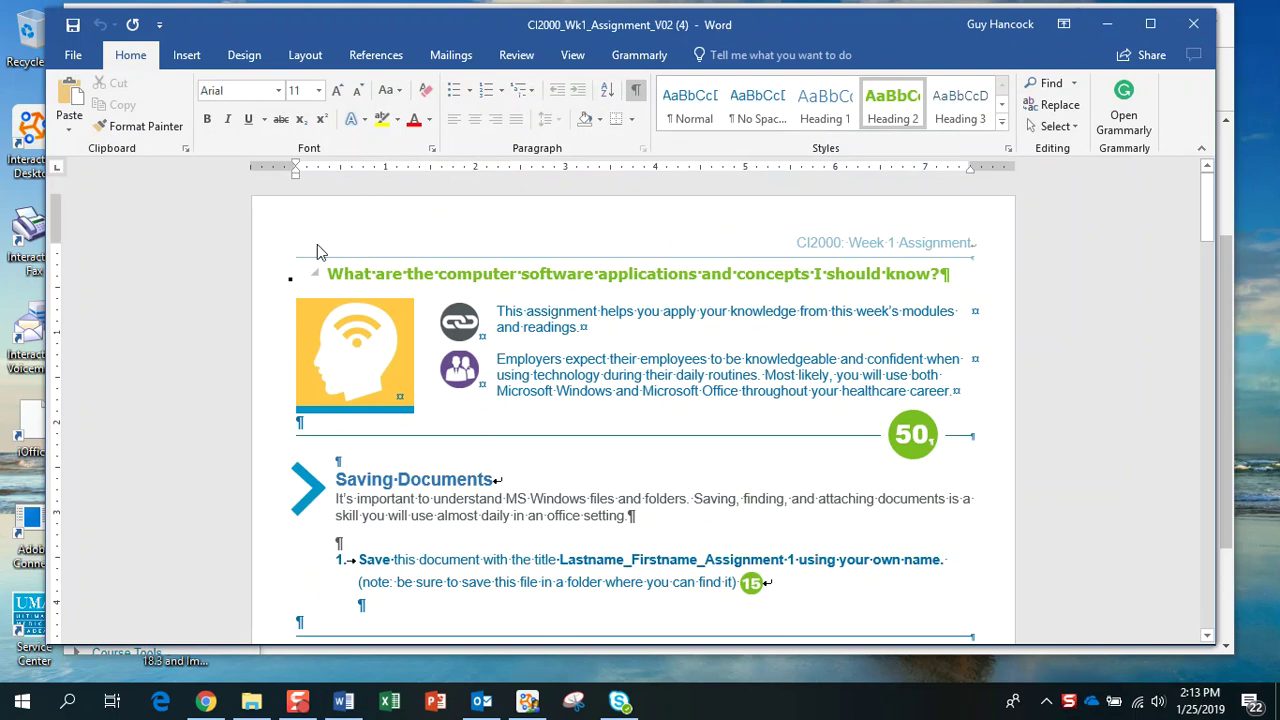
left_click(71, 56)
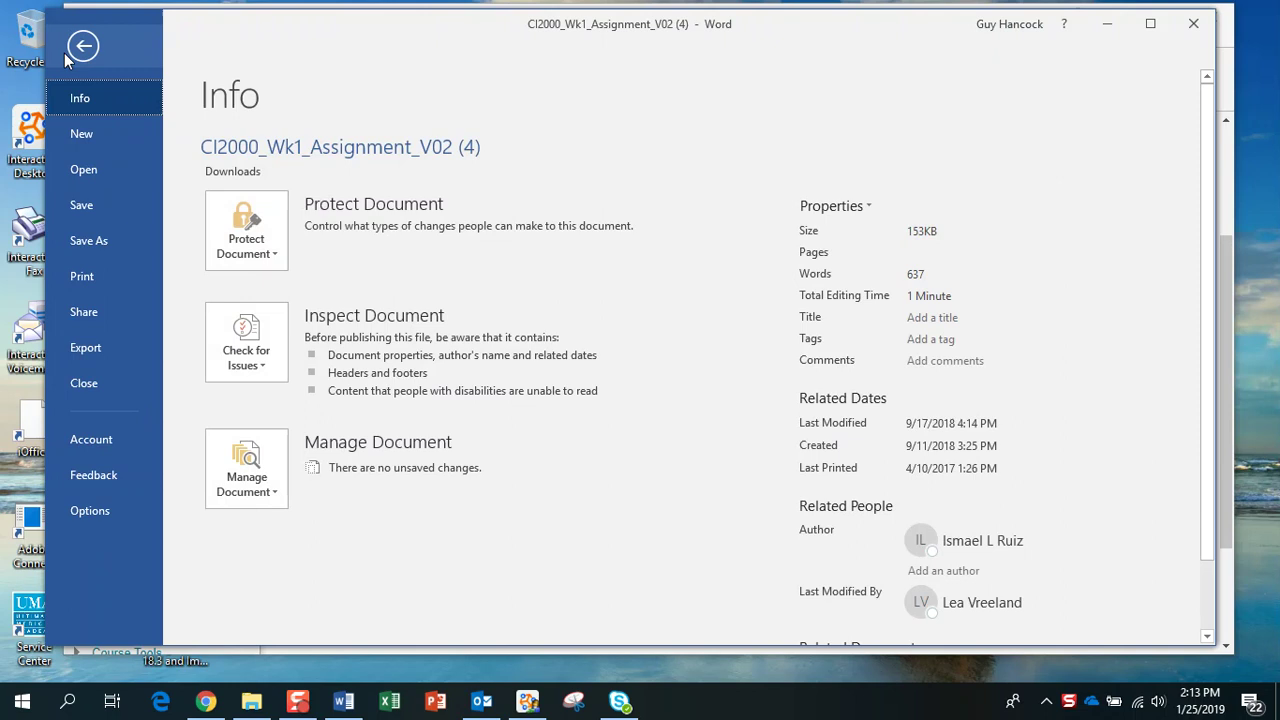
Save the worksheet to Downloads as CI2000_Wk1_Assignment_V02 (4)
left_click(81, 245)
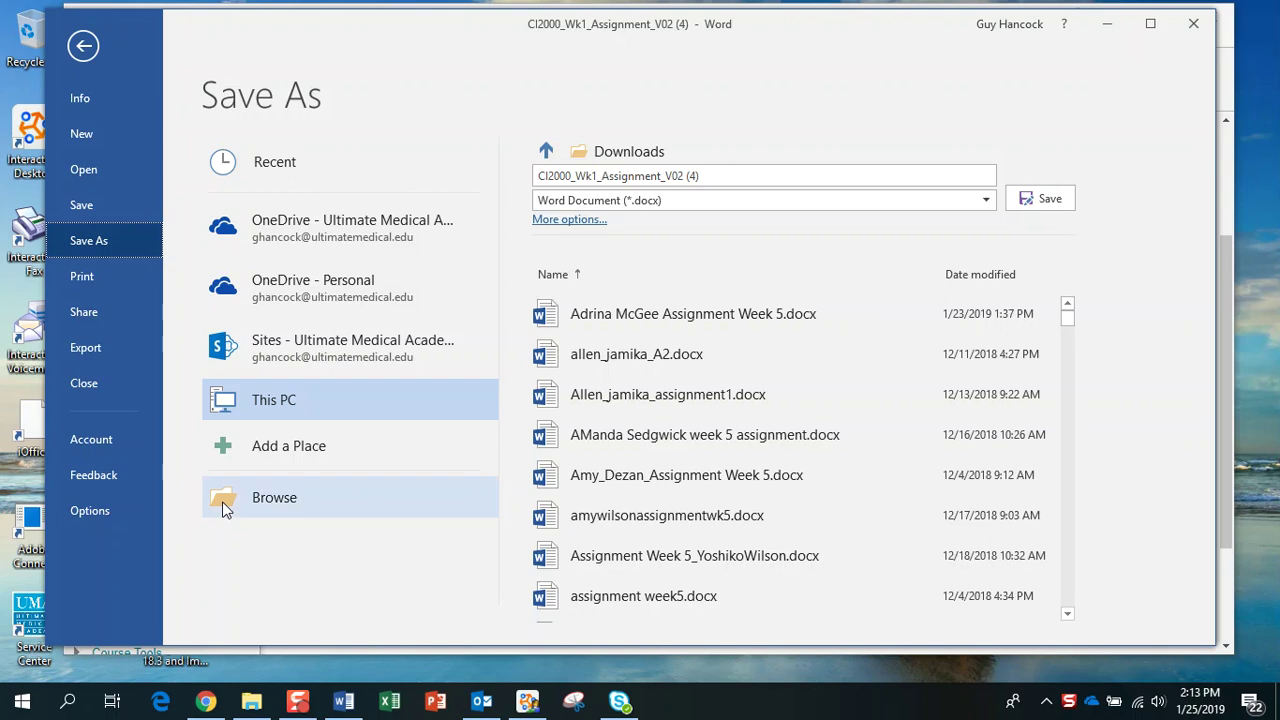
left_click(224, 509)
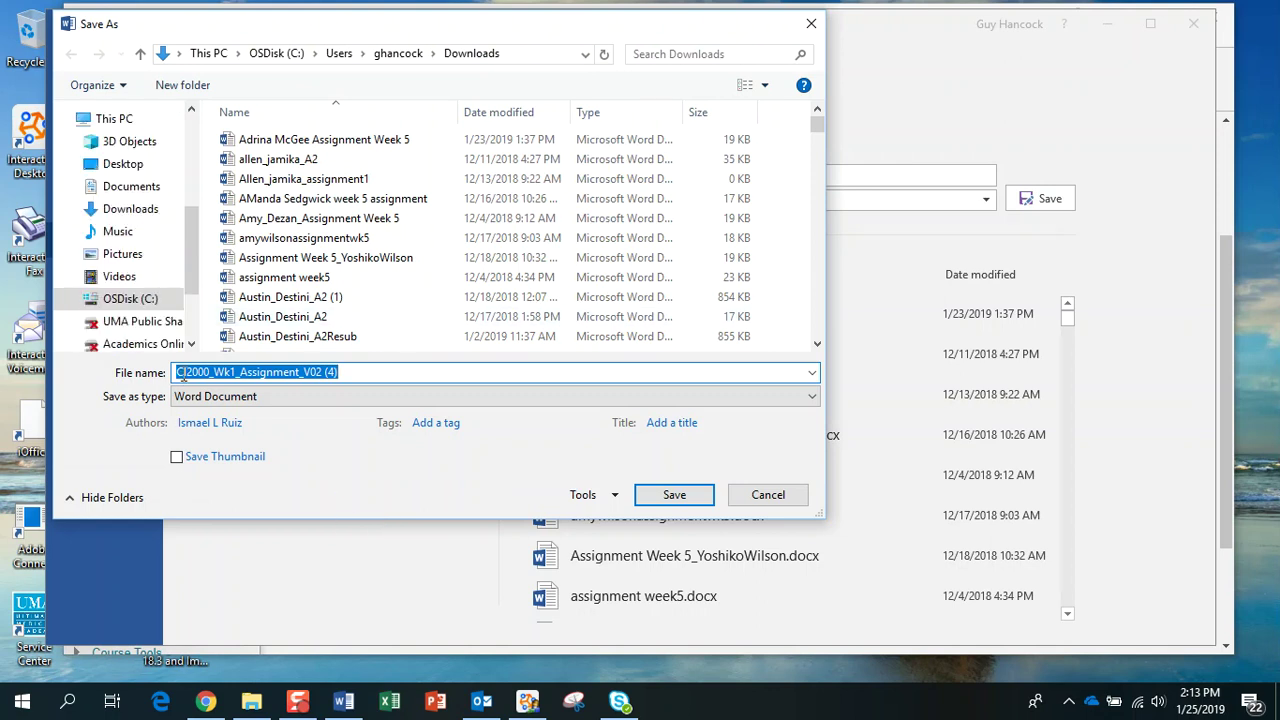
left_click(176, 372)
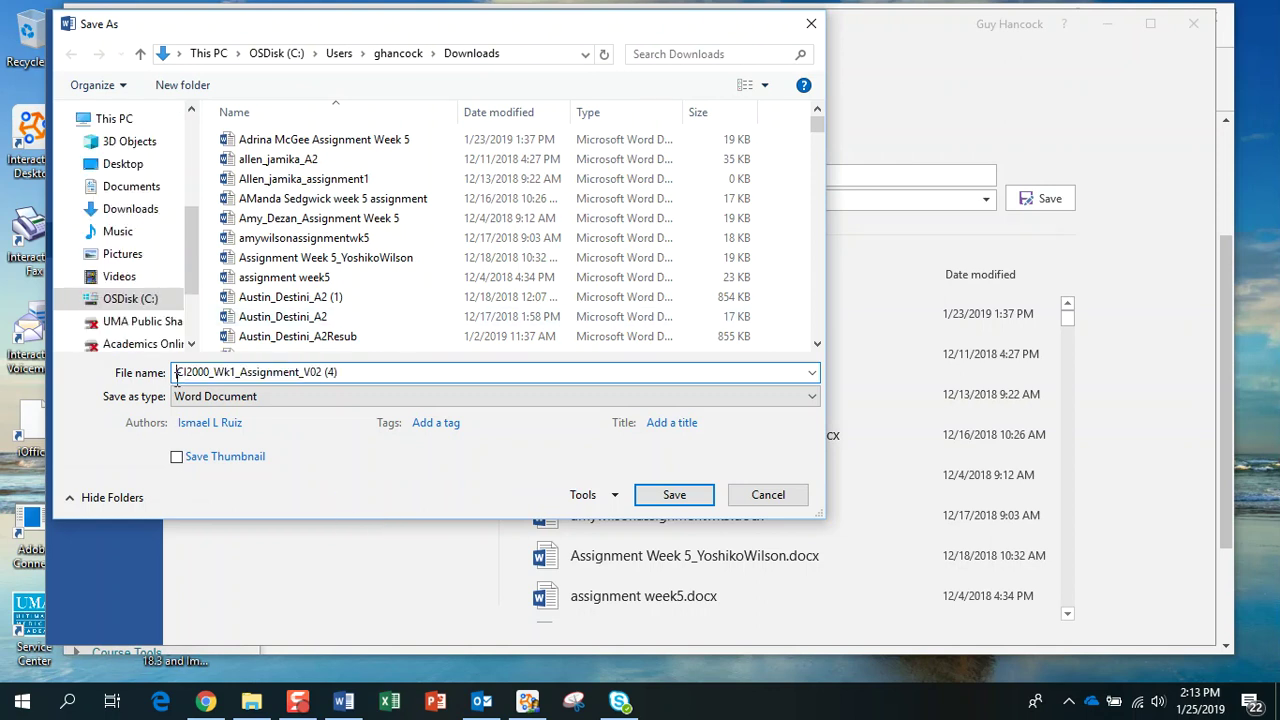
left_click(674, 494)
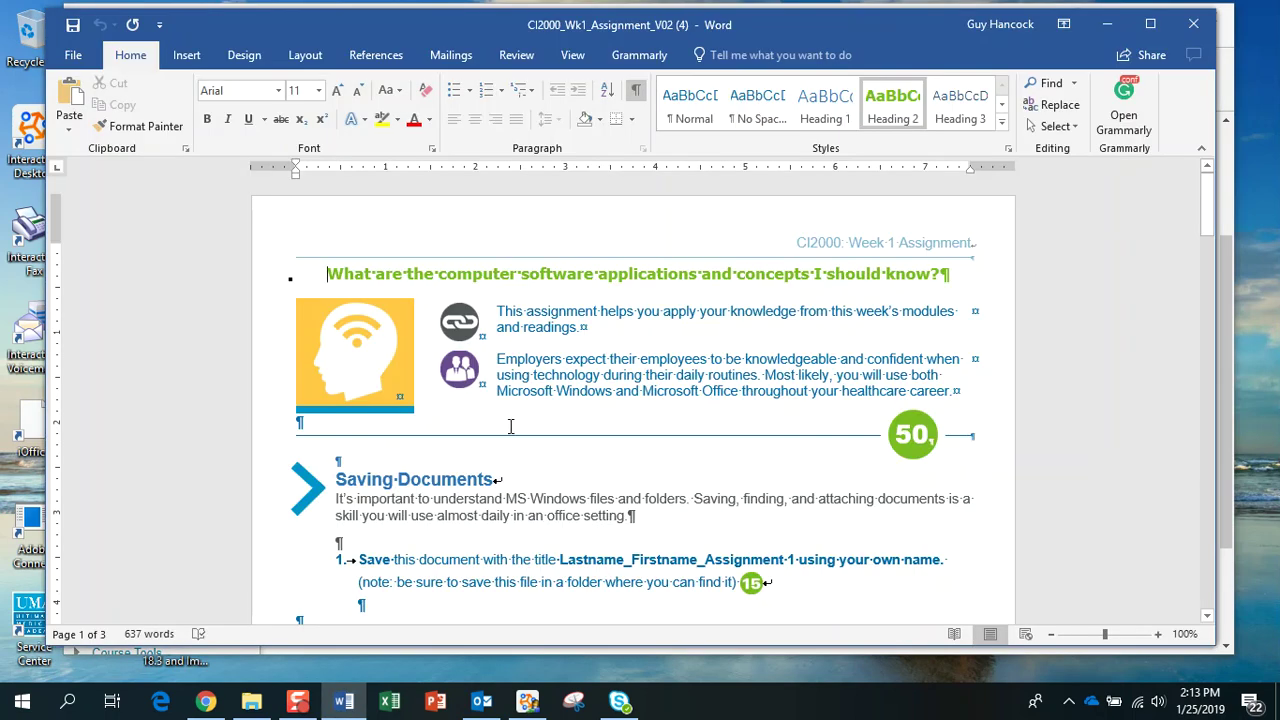
Scroll down to question 2's Technology Terminology links, including the tech terms quiz
scroll(574, 385, "down", 4)
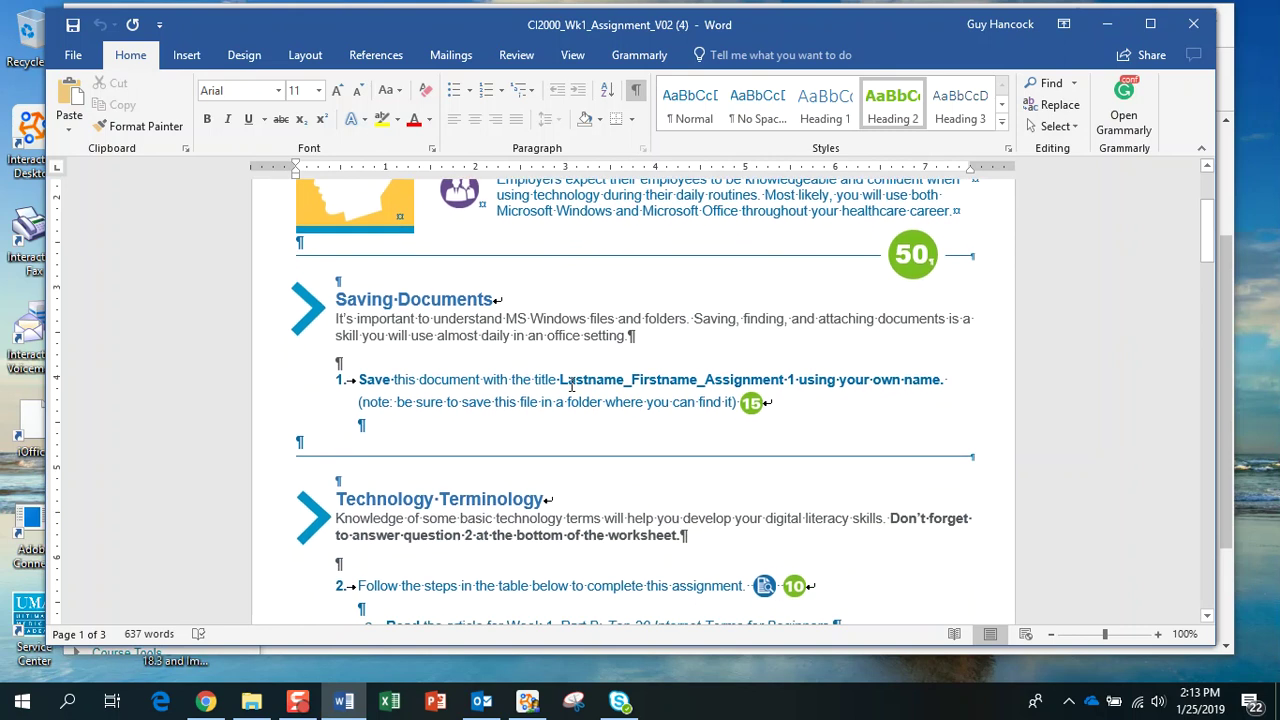
scroll(572, 385, "down", 6)
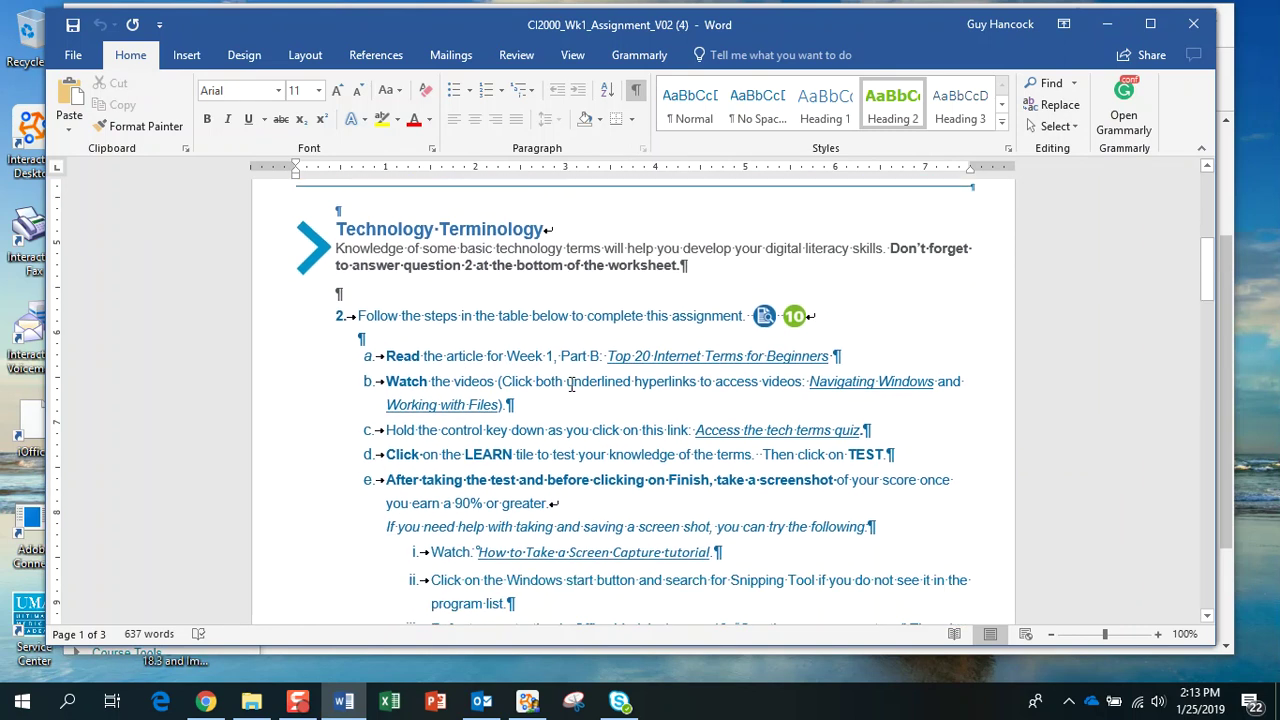
scroll(572, 385, "down", 1)
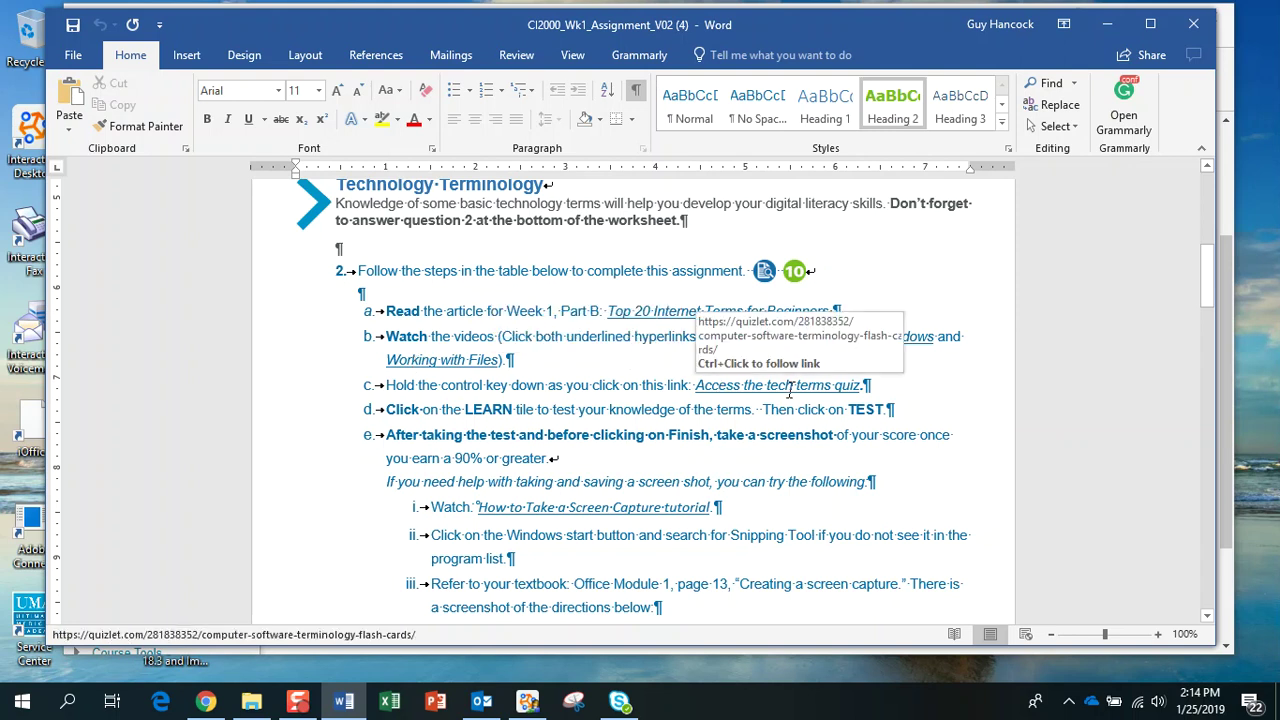
Follow the tech terms quiz link and show the Computer Software Terminology test's 91% results
left_click(789, 386, "ctrl")
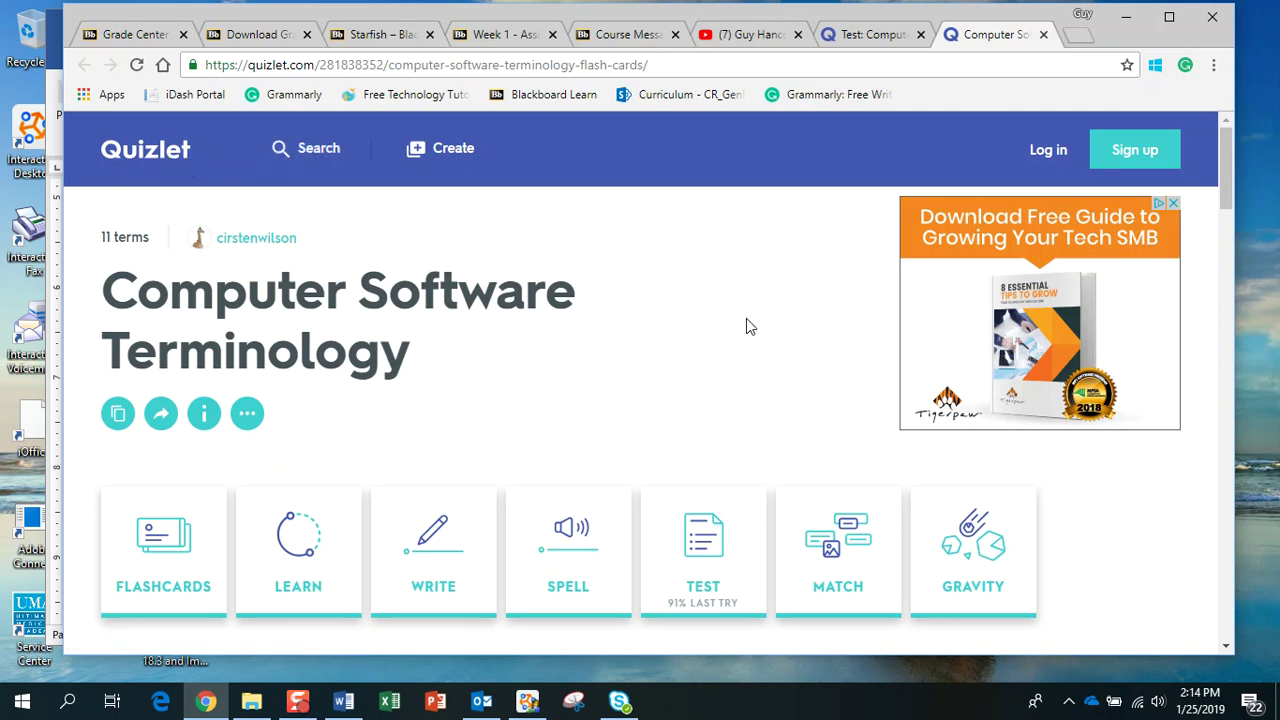
scroll(1218, 410, "down", 1)
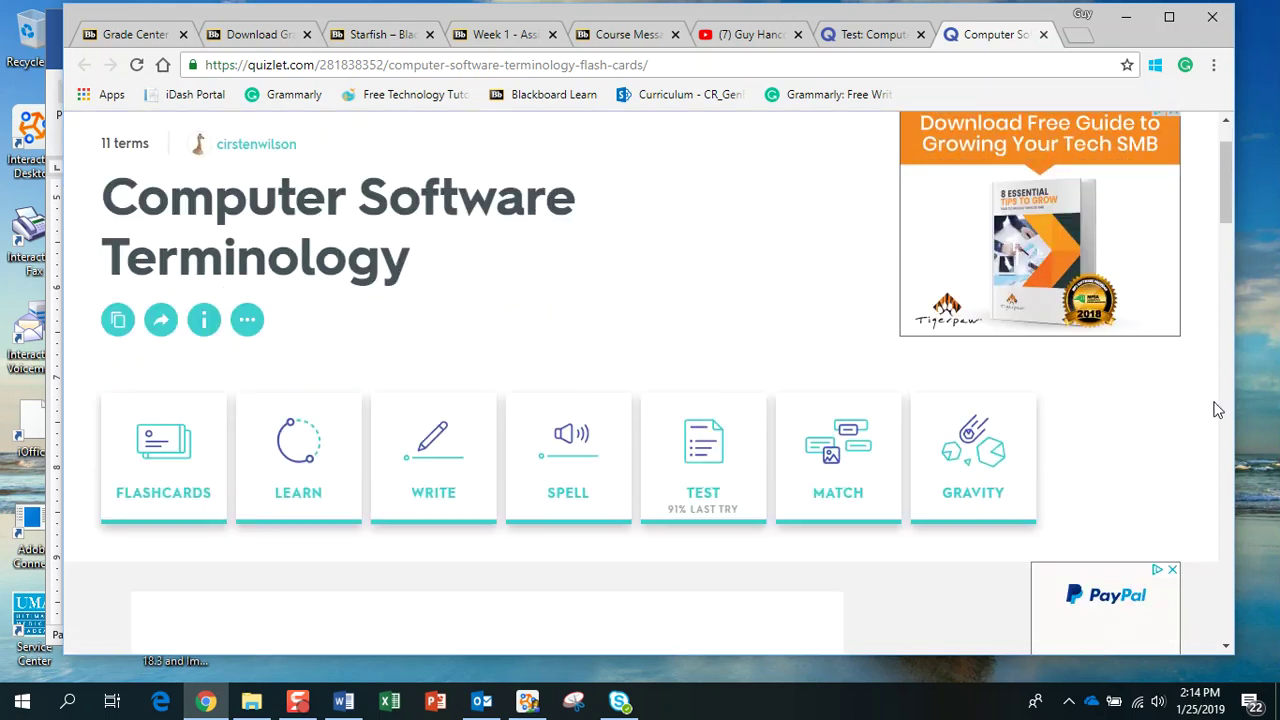
left_click(875, 36)
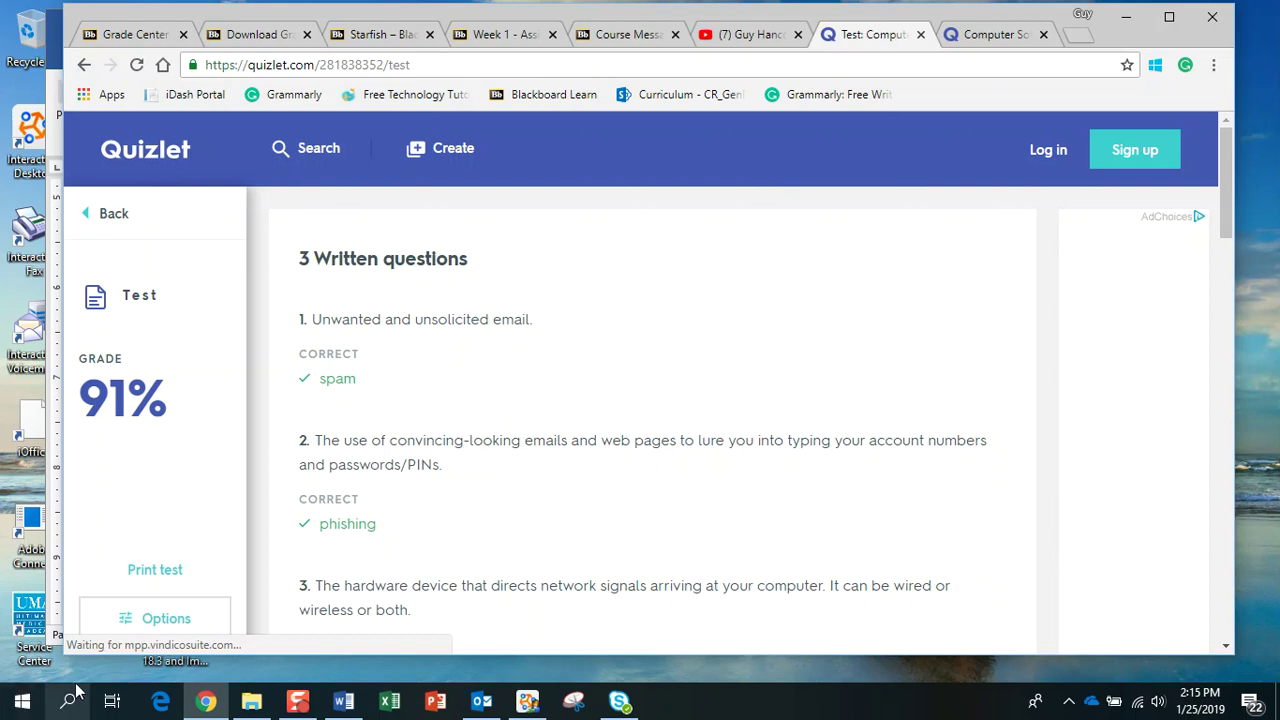
Launch Snipping Tool from the Start menu's Windows Accessories folder
left_click(22, 705)
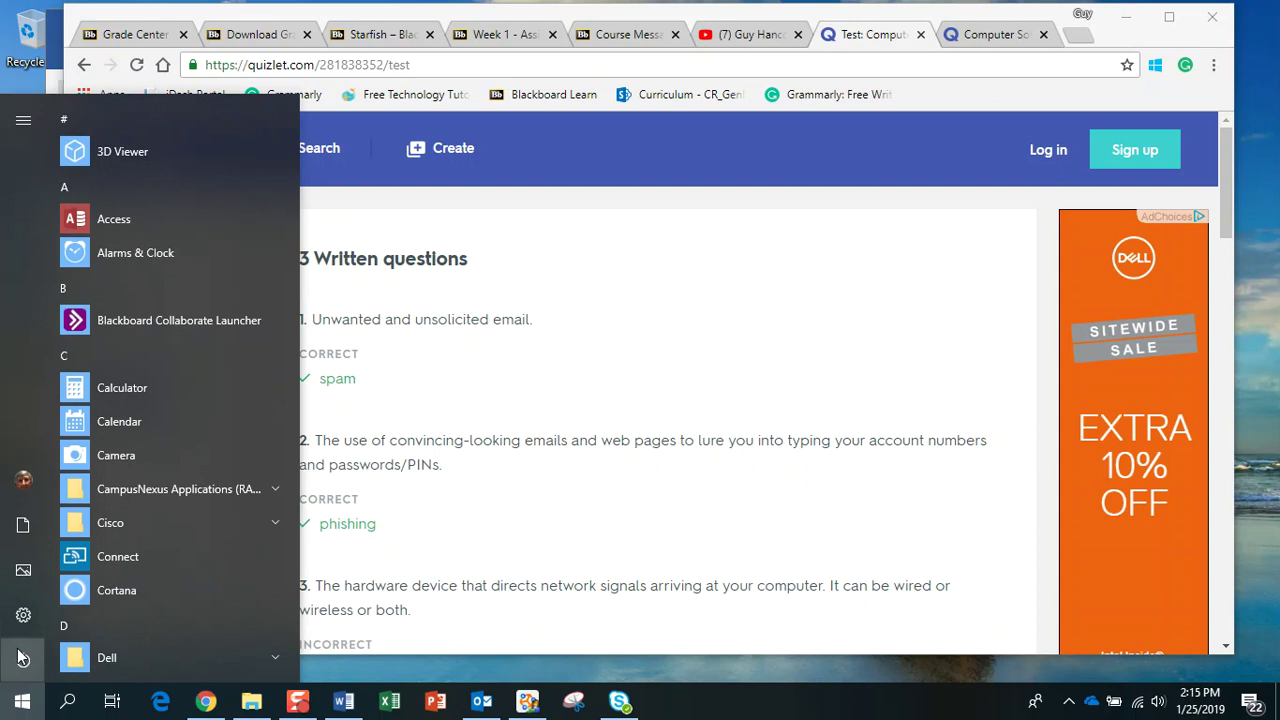
scroll(100, 276, "down", 4)
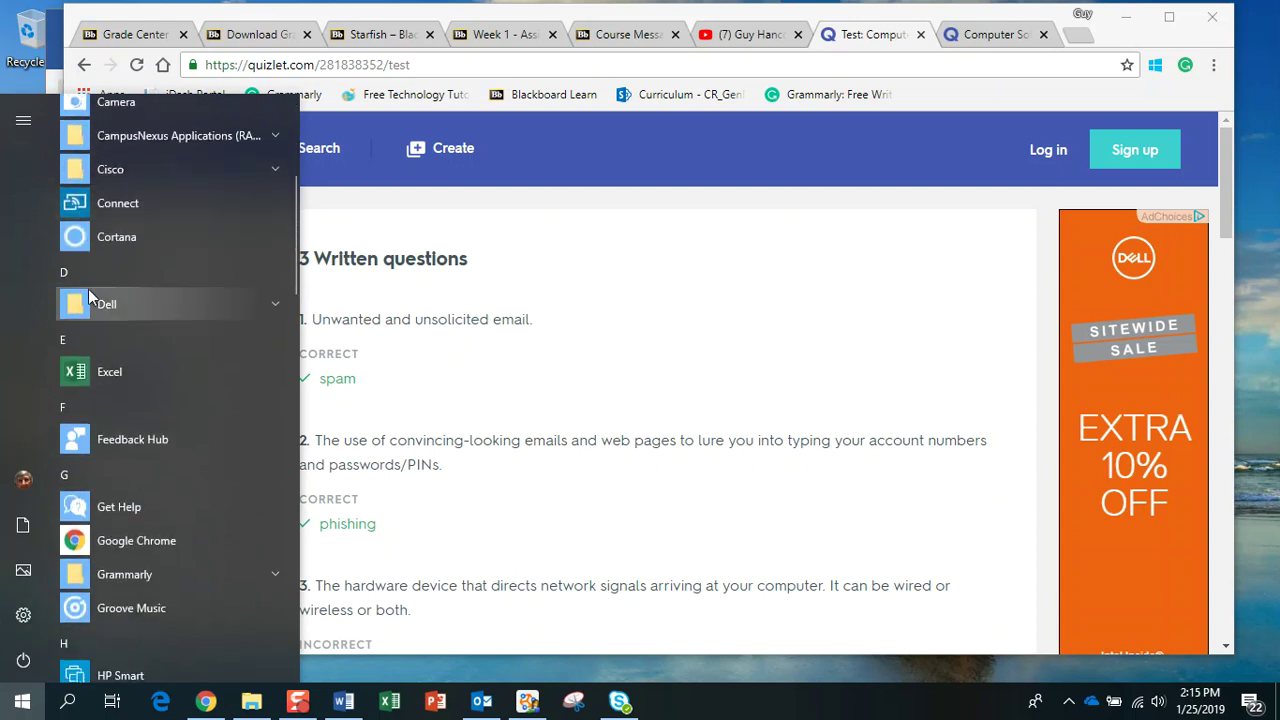
scroll(88, 289, "down", 10)
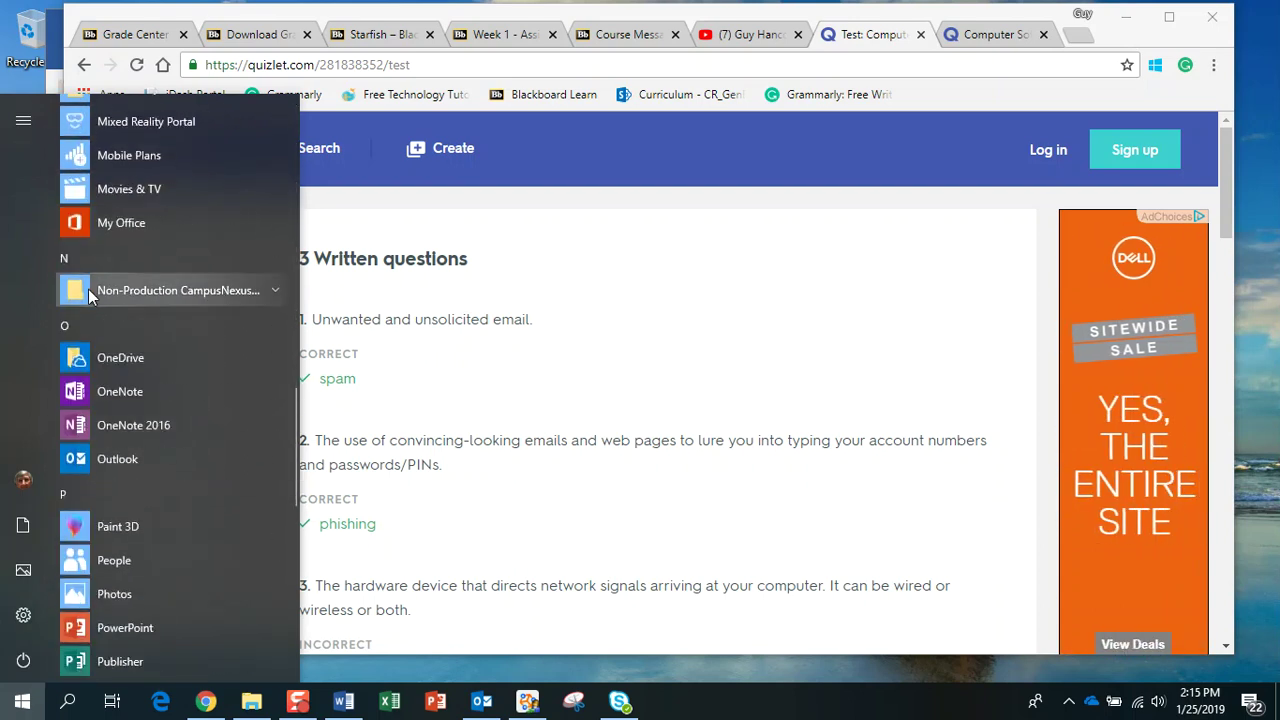
scroll(88, 289, "down", 10)
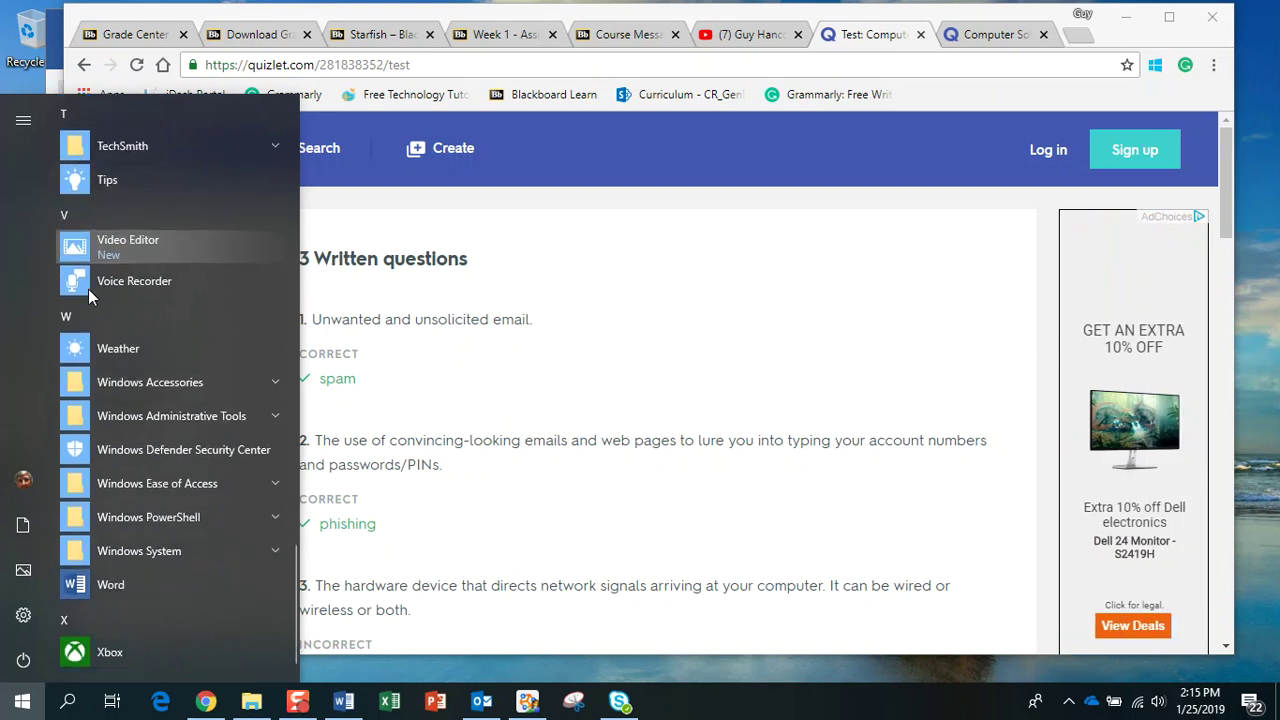
left_click(276, 375)
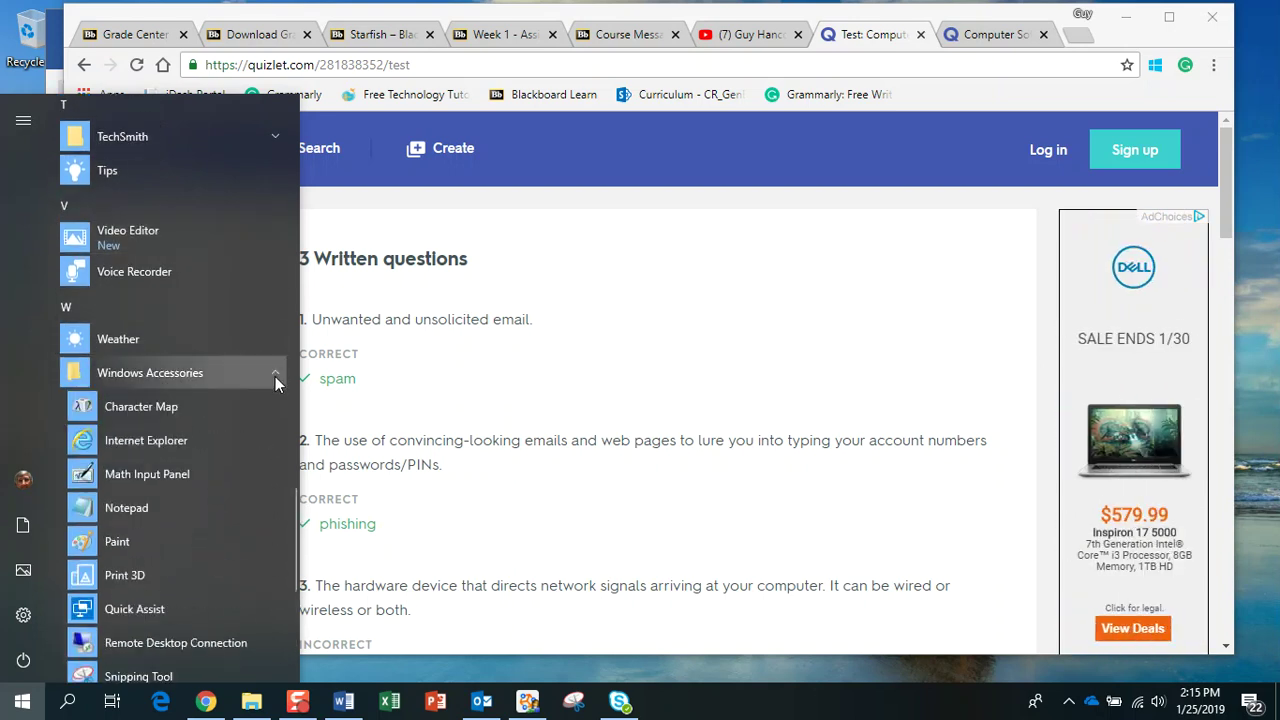
scroll(265, 398, "down", 3)
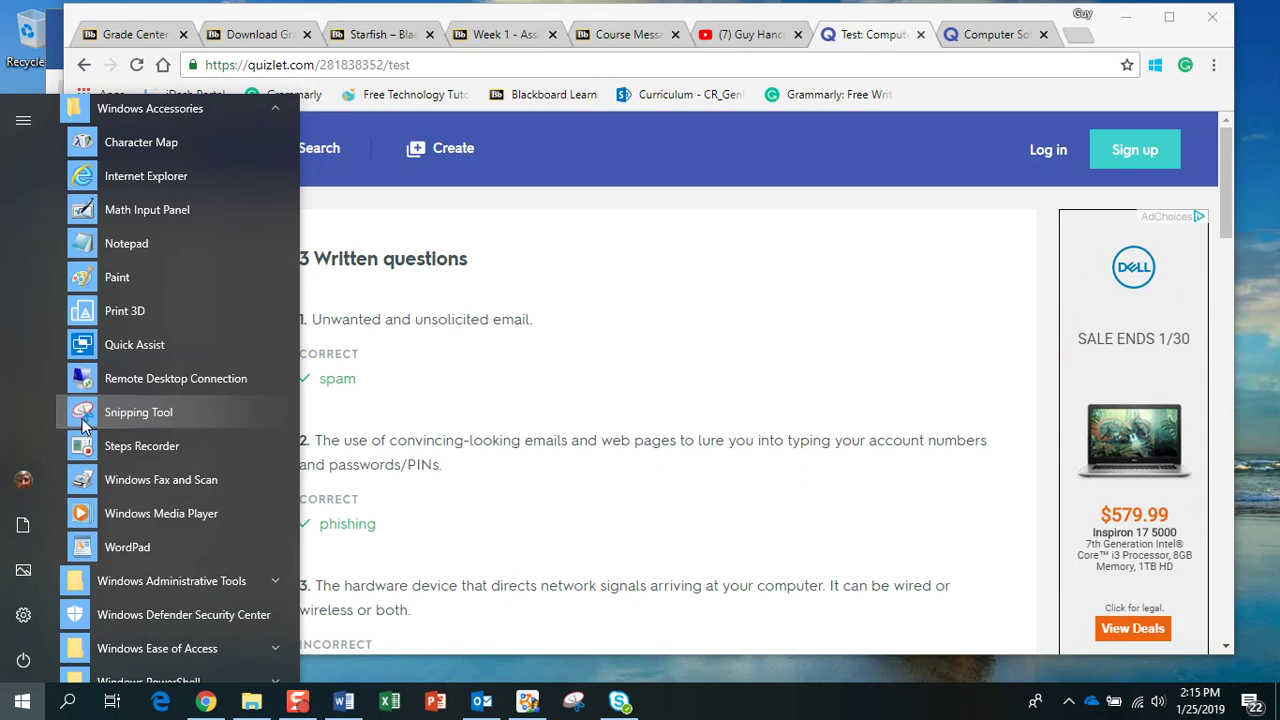
left_click(572, 706)
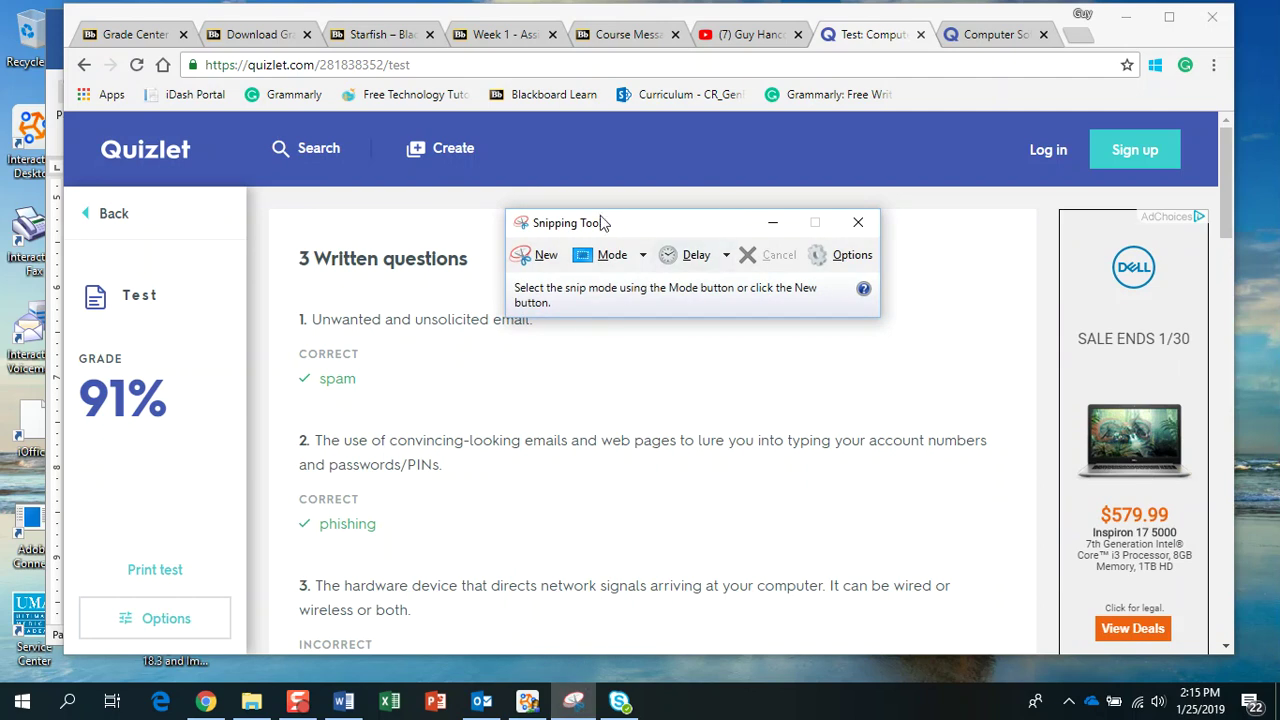
Take a rectangular snip of the Quizlet test results area with the 91% grade
left_click(643, 256)
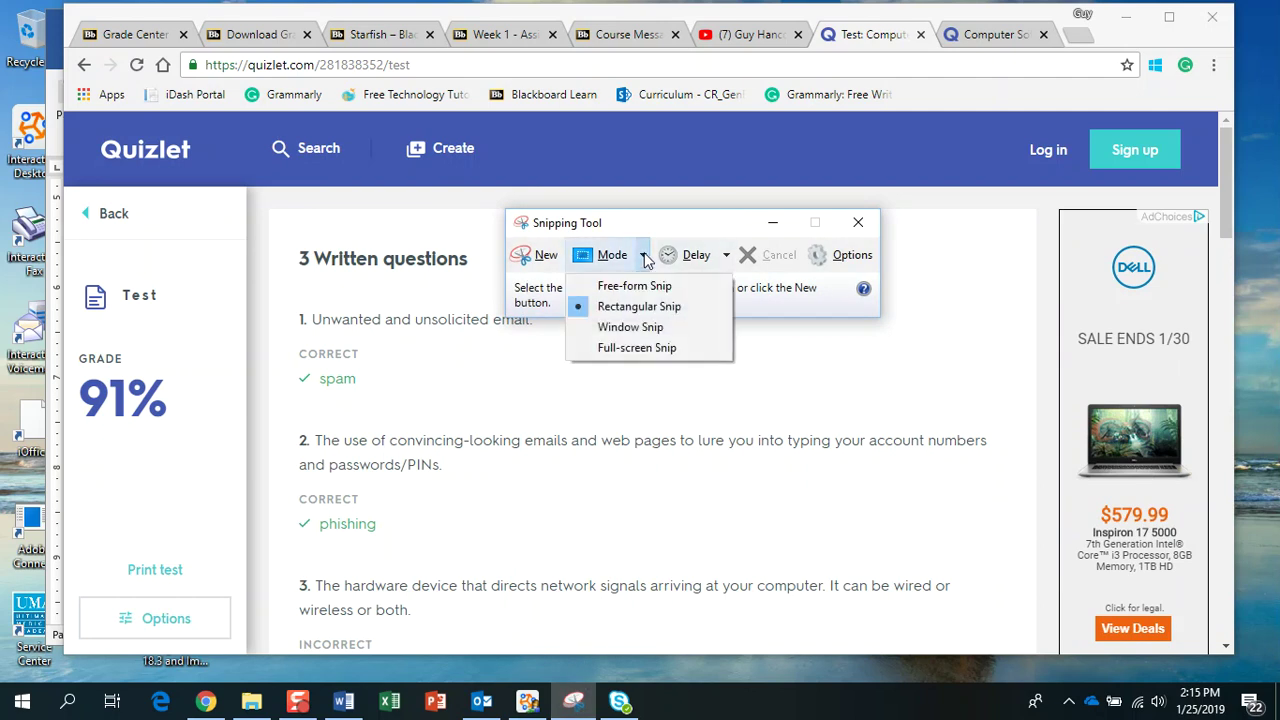
left_click(641, 306)
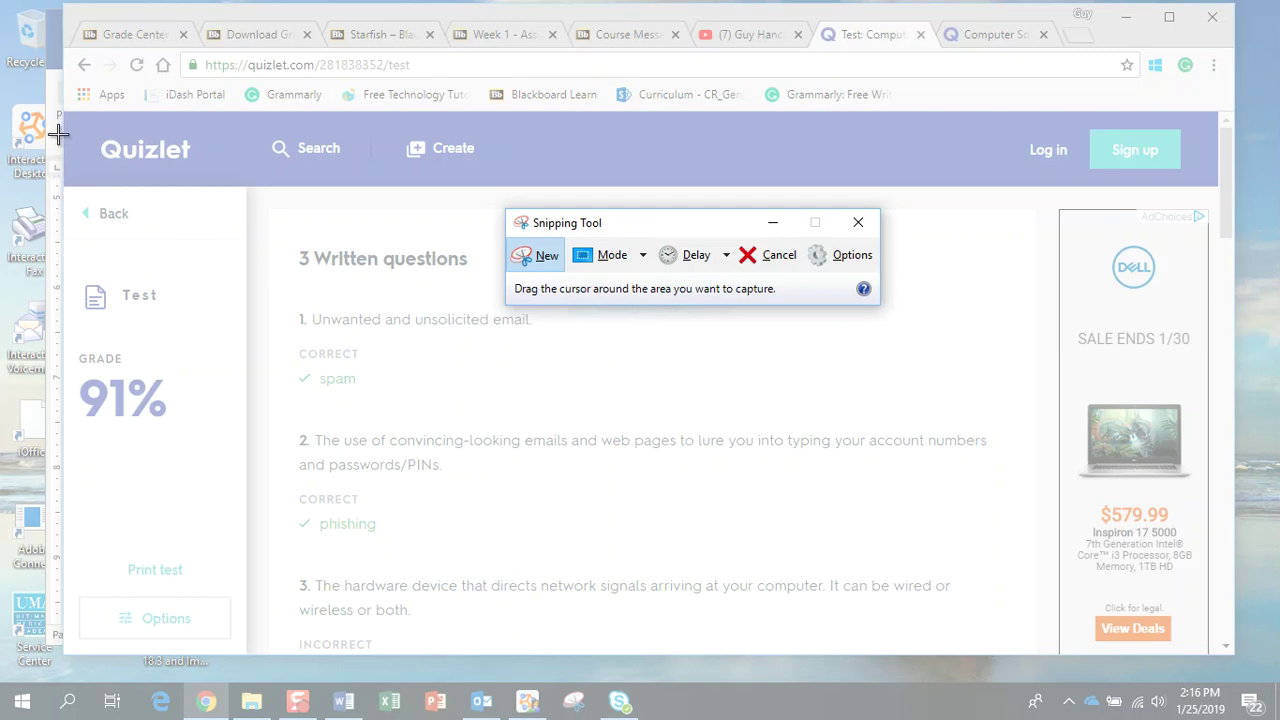
left_click_drag(64, 112, 1068, 654)
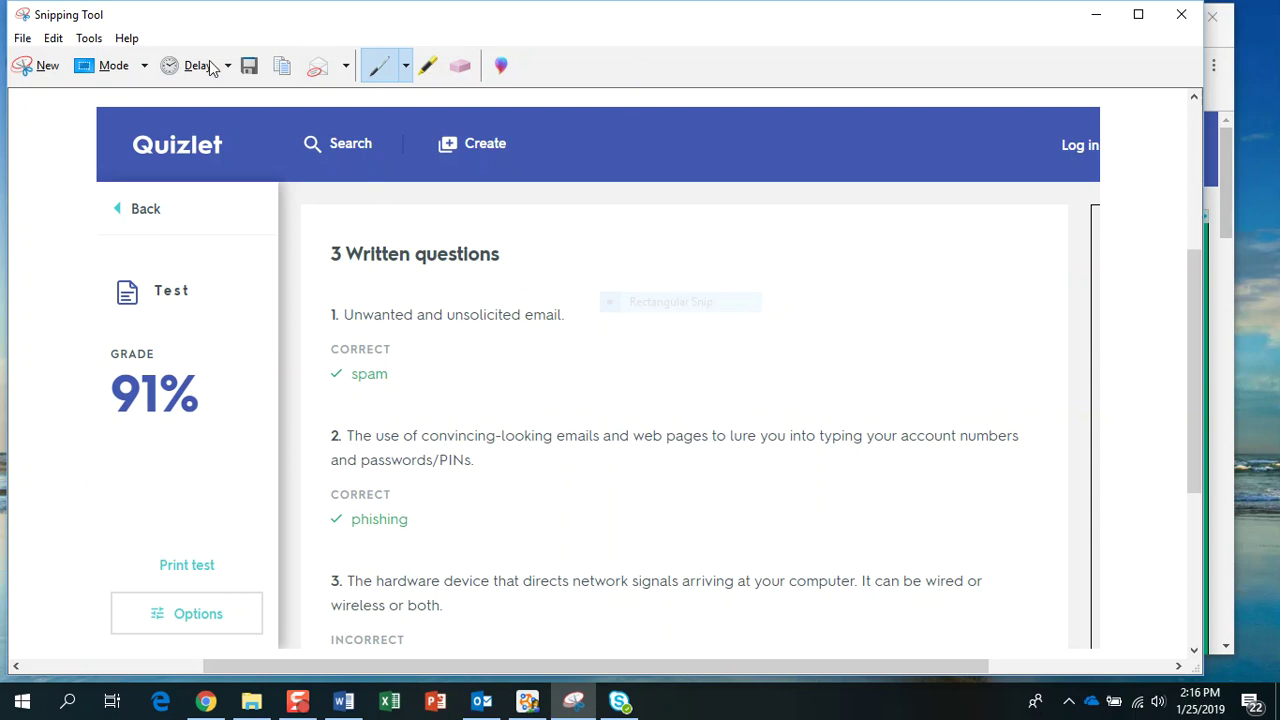
Cancel saving the snip, close Snipping Tool discarding the capture, and nudge the browser window
left_click(21, 42)
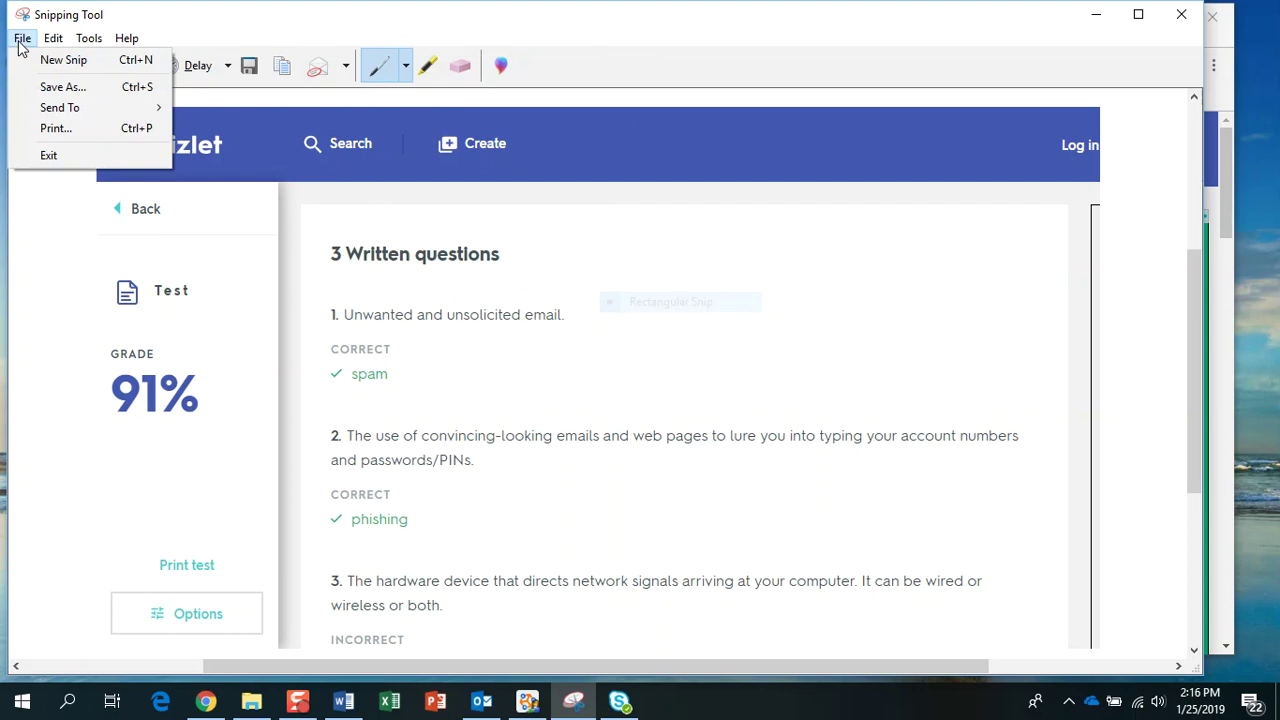
left_click(60, 90)
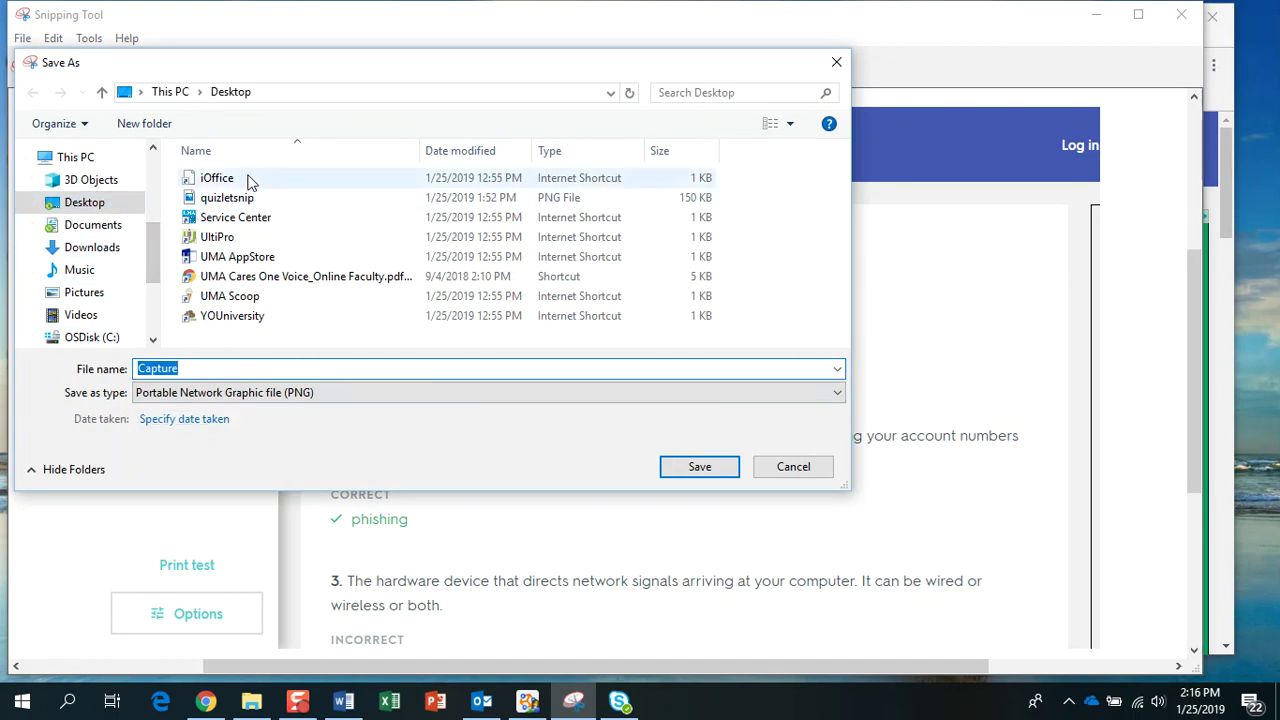
left_click(790, 468)
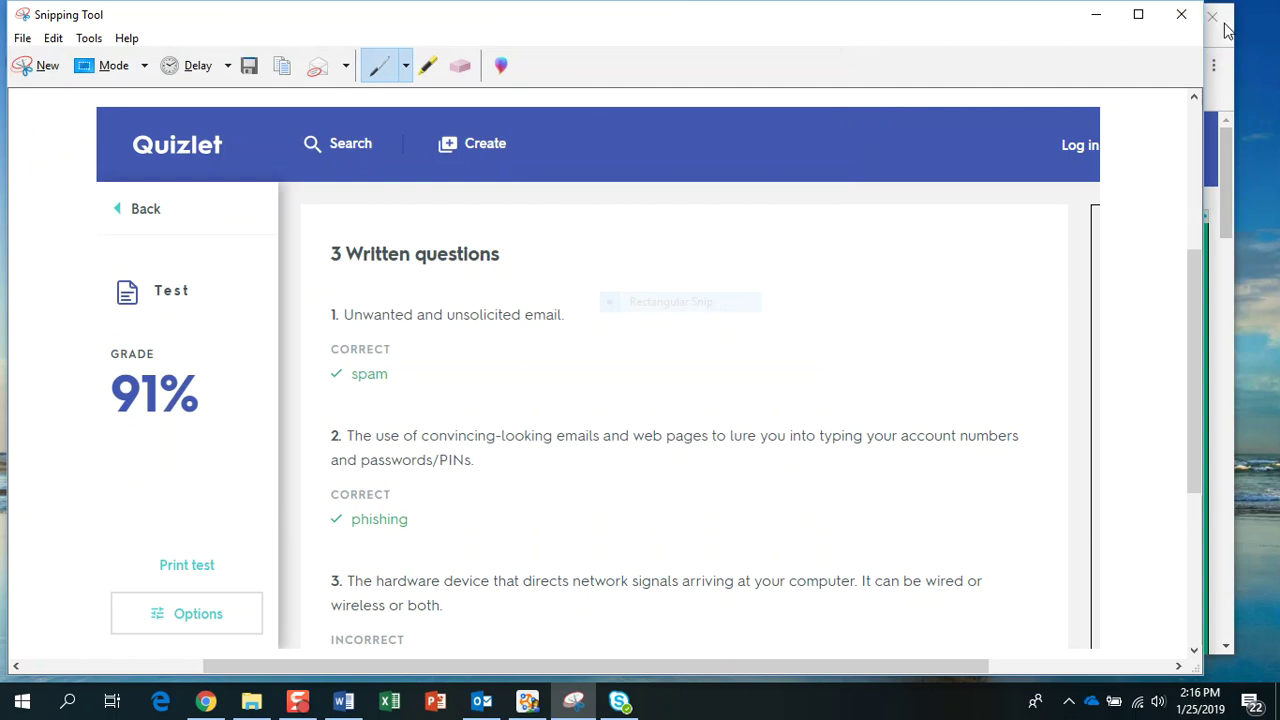
left_click(1180, 14)
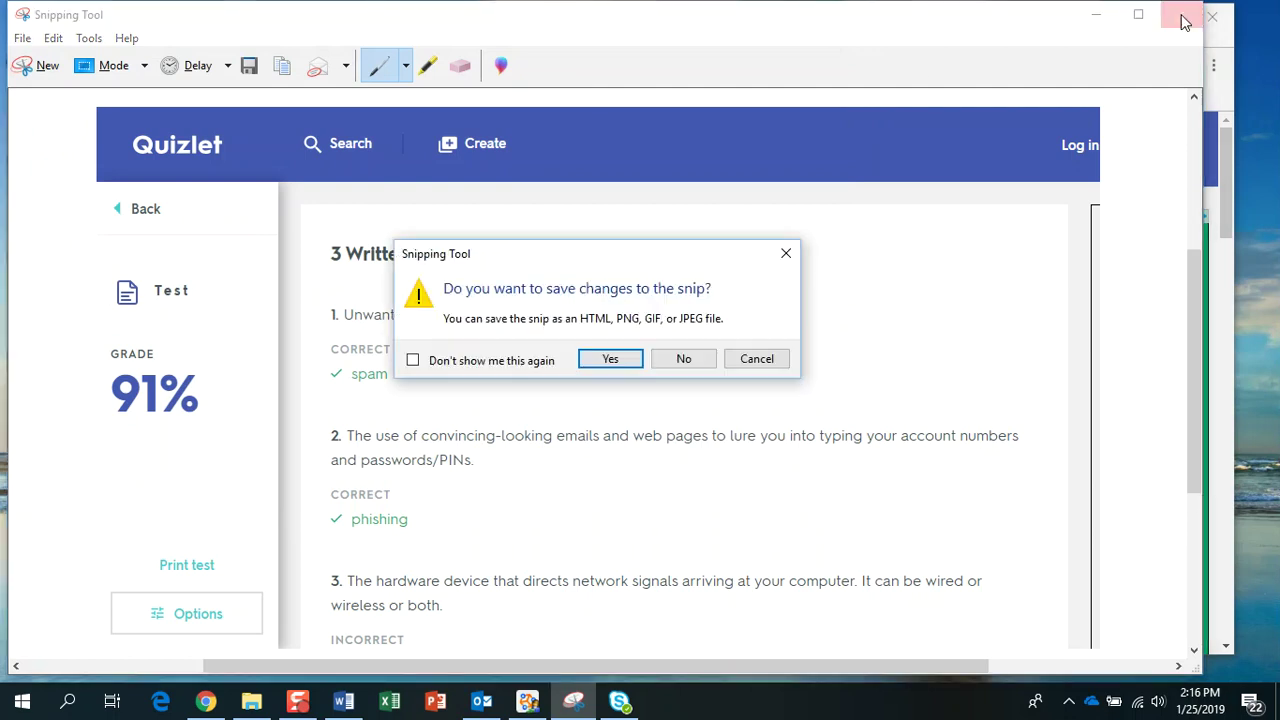
left_click(681, 360)
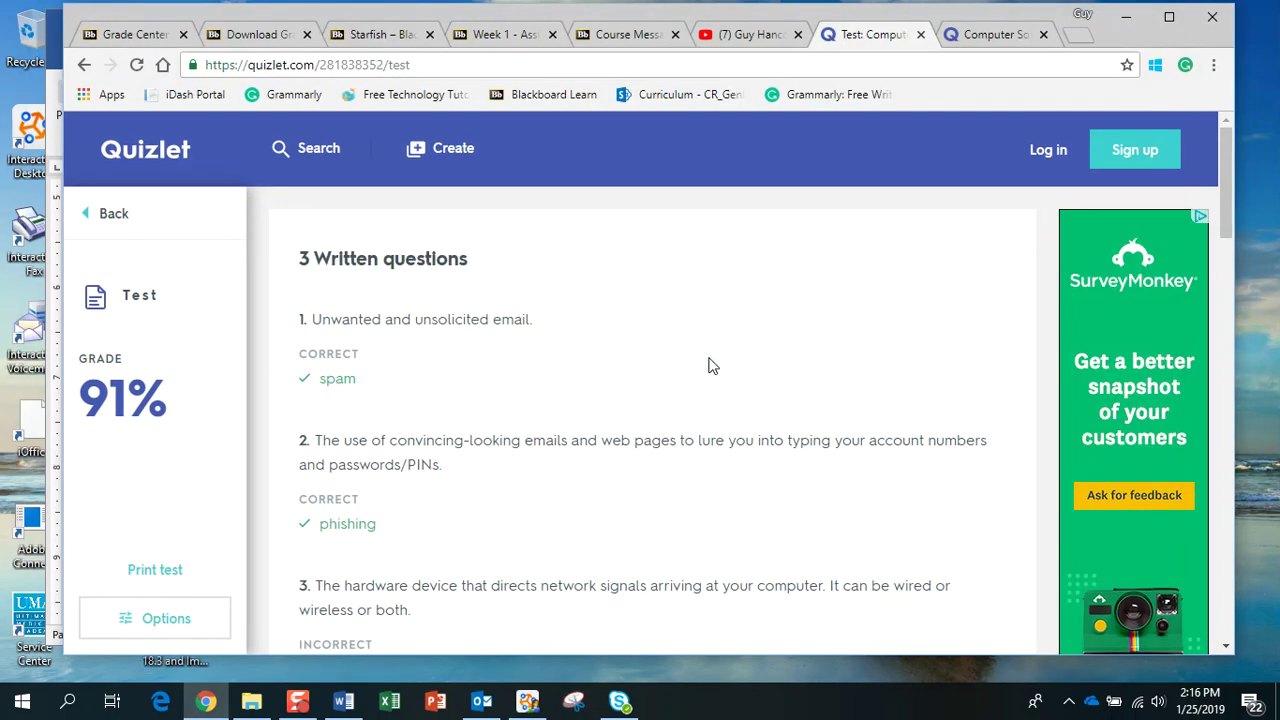
left_click_drag(908, 20, 899, 22)
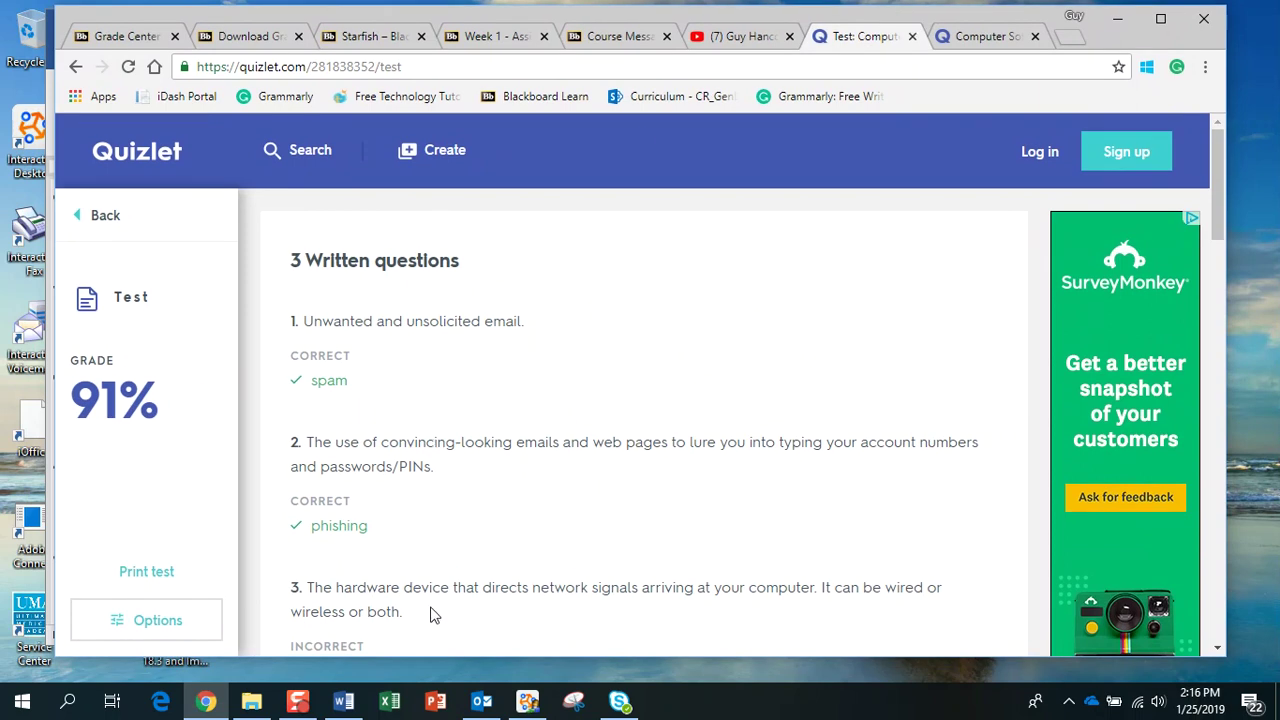
Switch back to the Word worksheet and scroll down to item f's picture placeholder
mouse_move(342, 707)
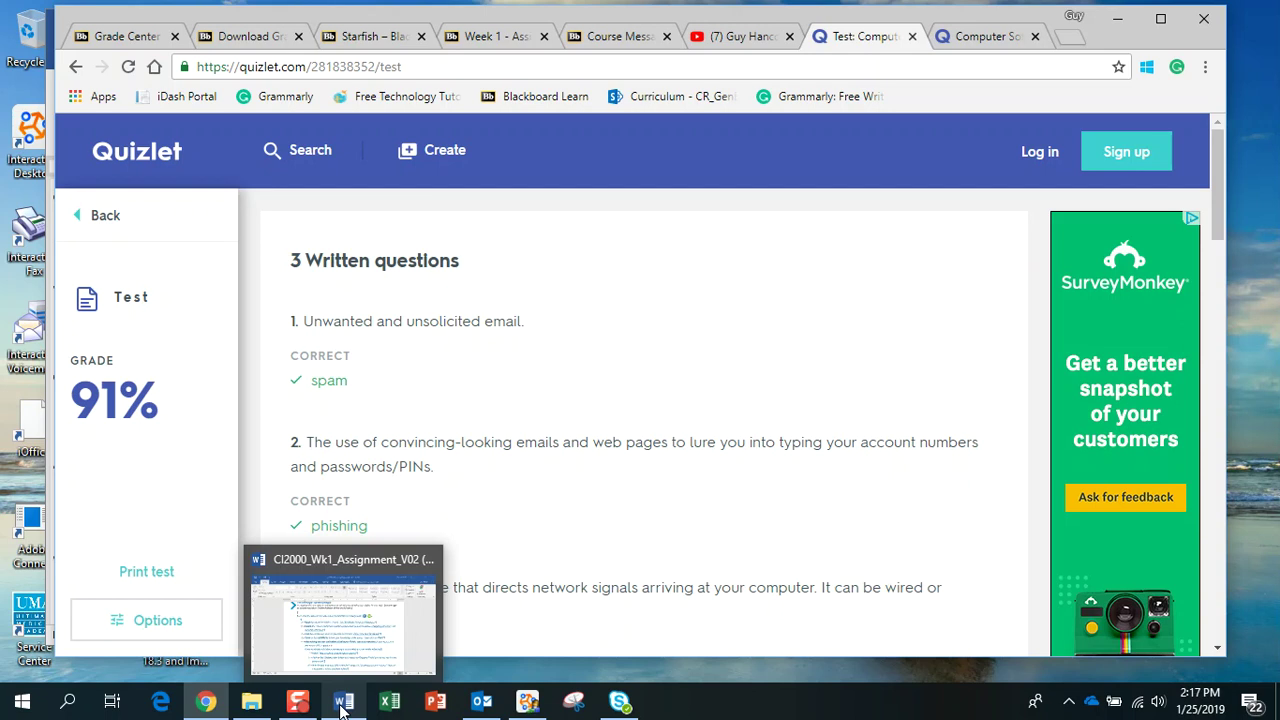
left_click(342, 707)
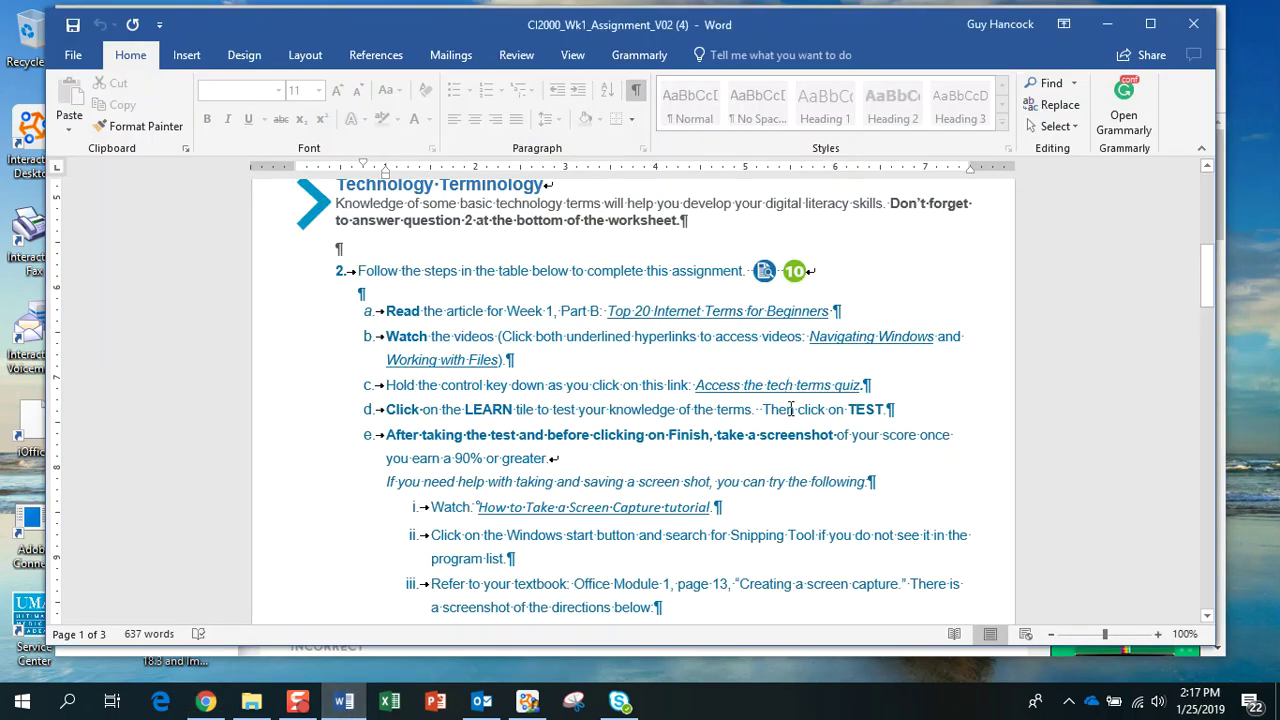
scroll(753, 363, "down", 5)
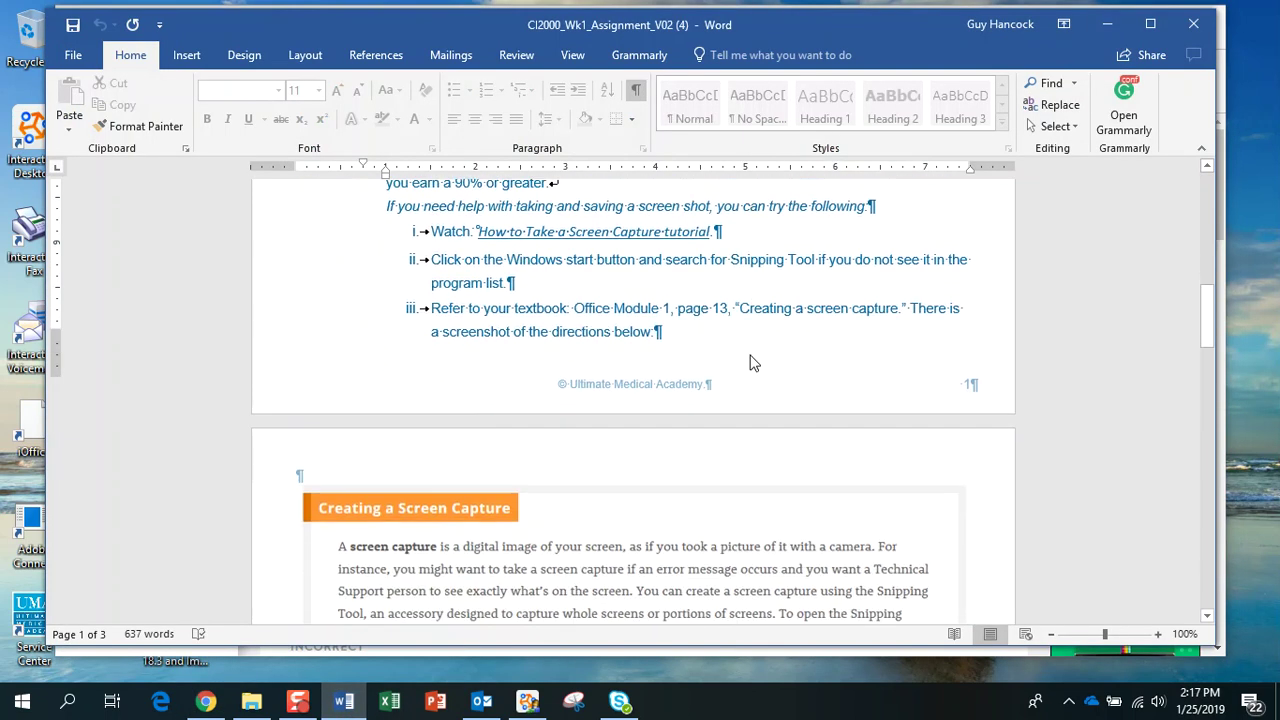
scroll(753, 363, "down", 5)
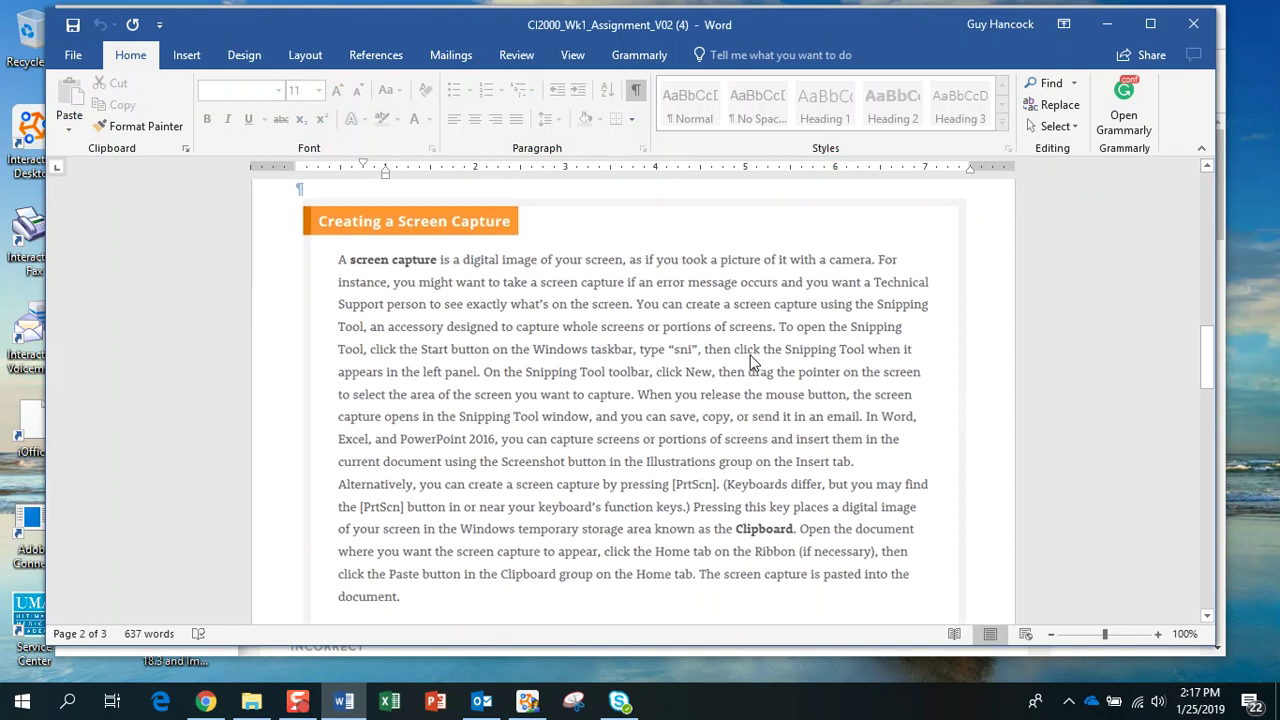
scroll(750, 355, "down", 4)
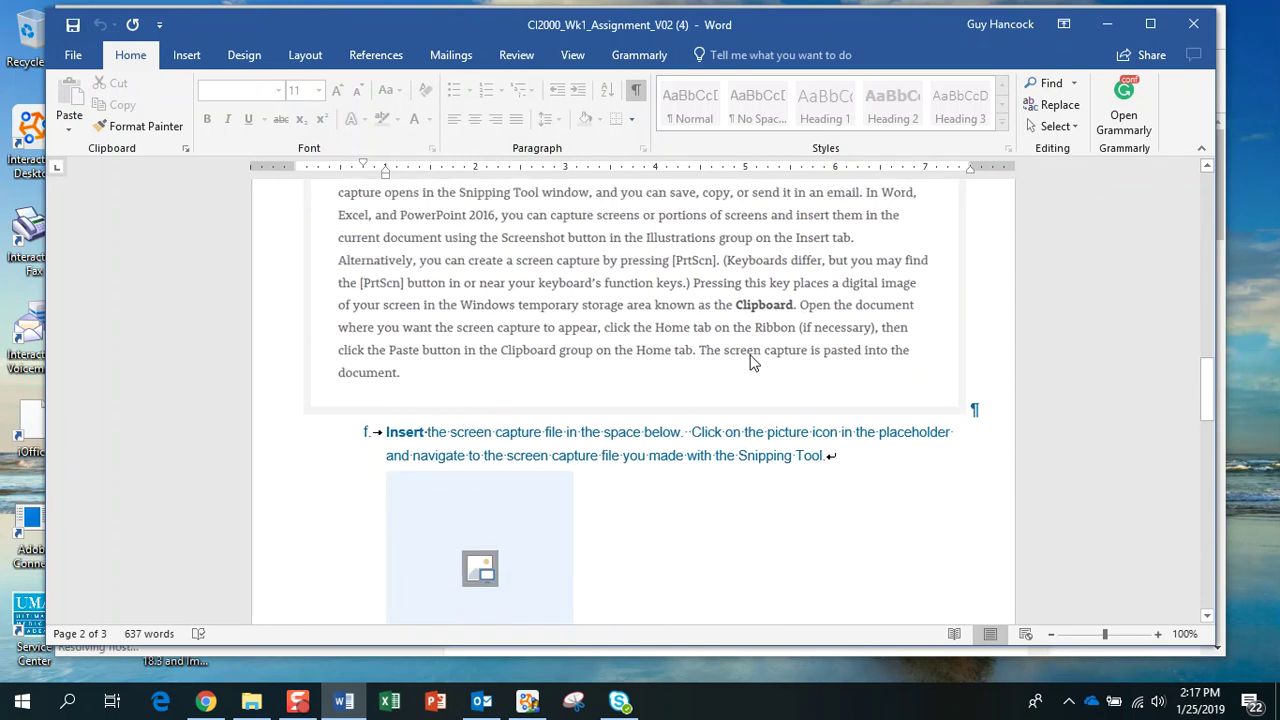
scroll(752, 360, "down", 3)
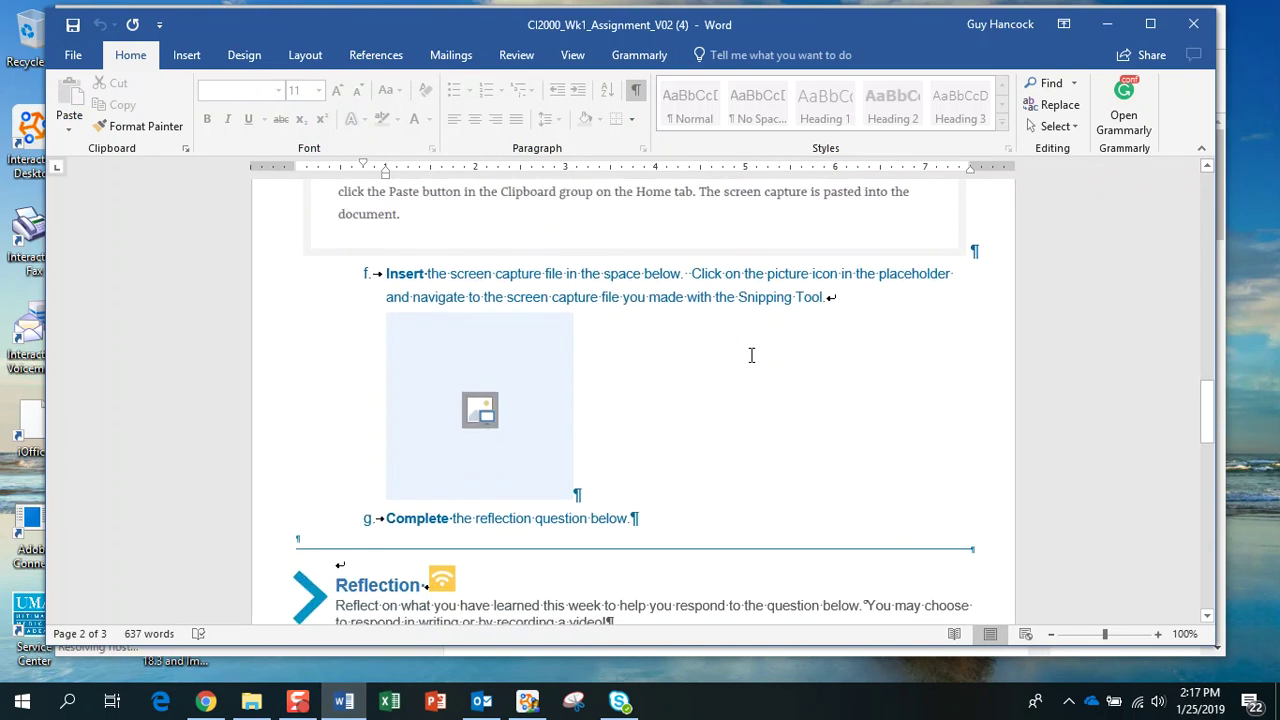
scroll(752, 355, "down", 1)
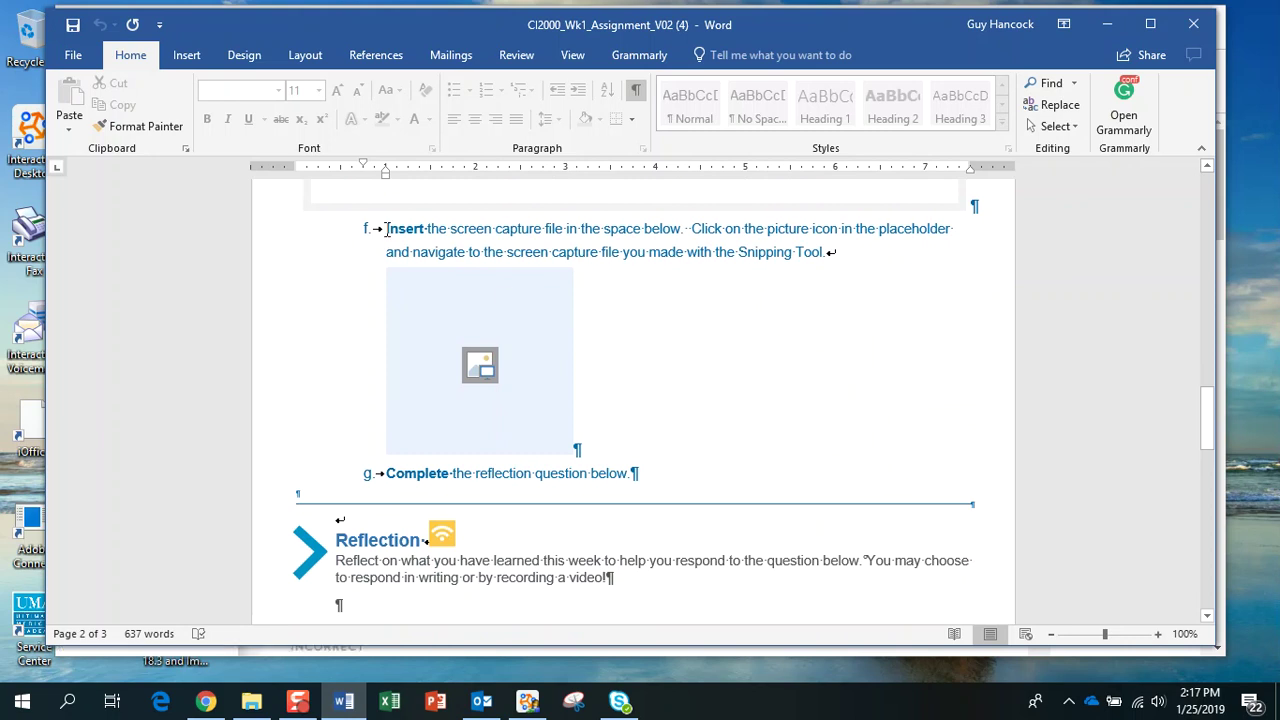
Insert the quizletsnip image from the Desktop into the placeholder
left_click(489, 370)
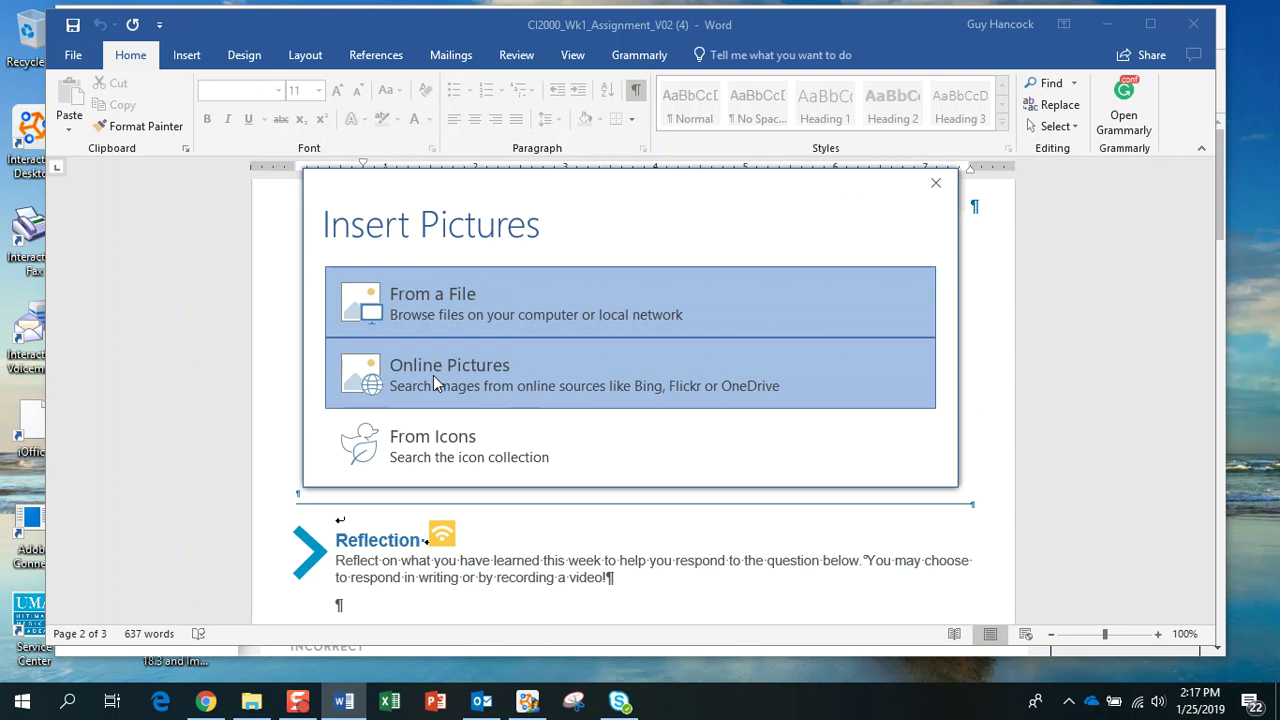
left_click(422, 295)
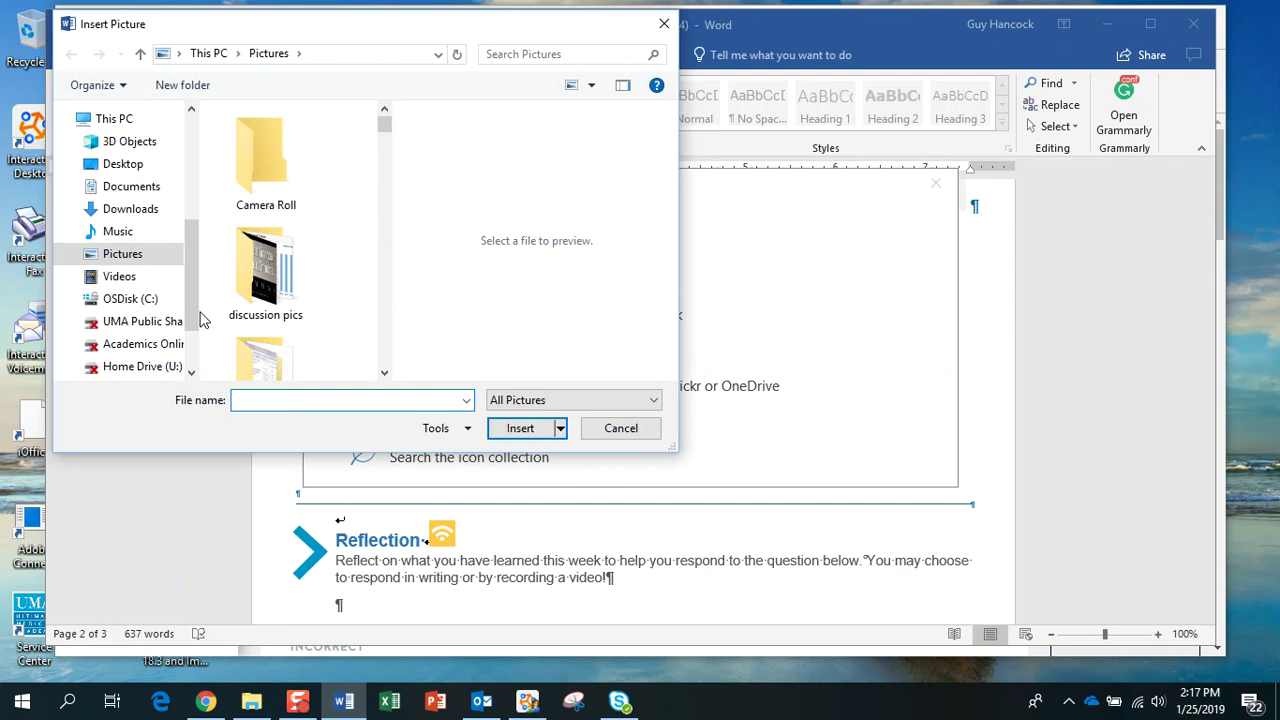
scroll(150, 300, "up", 3)
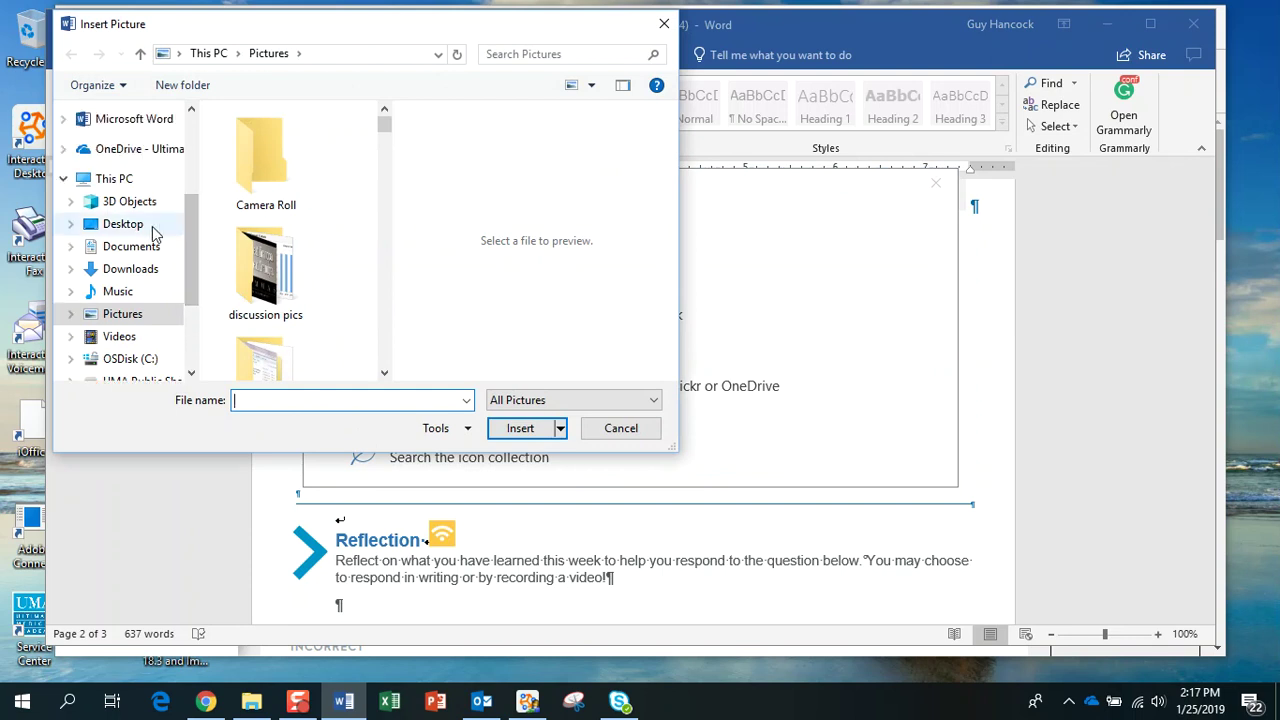
left_click(152, 226)
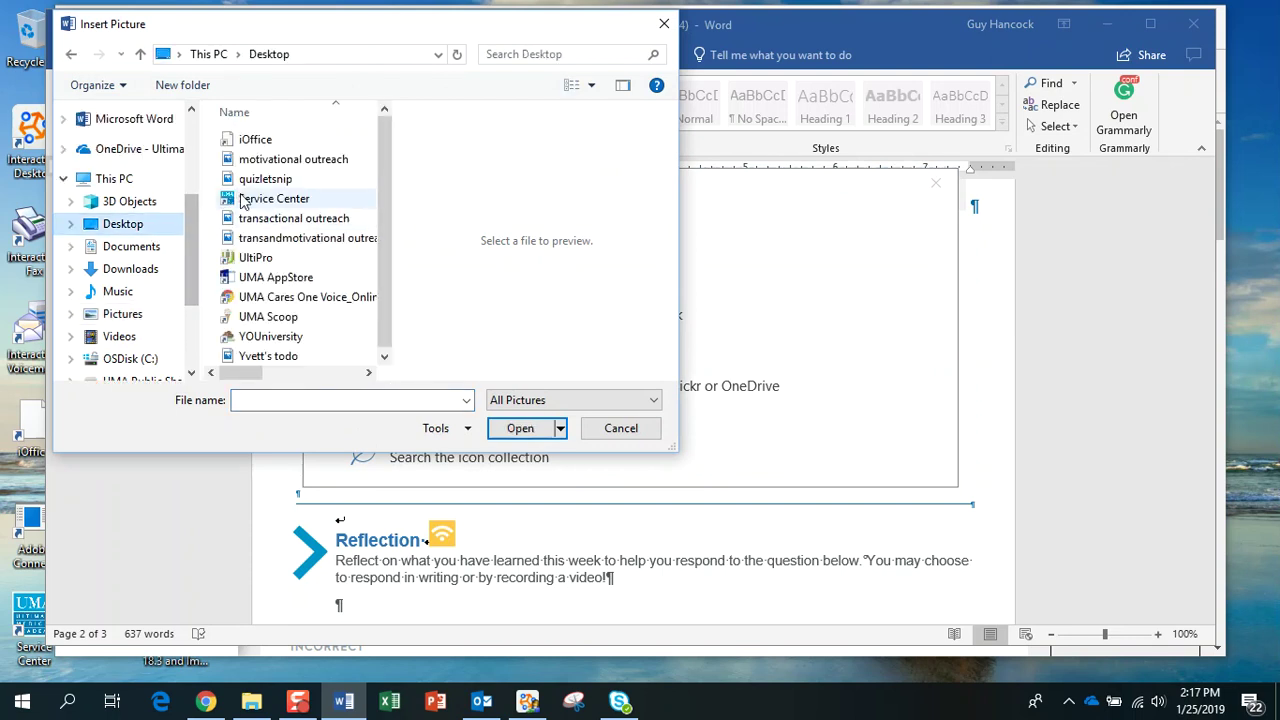
left_click(230, 185)
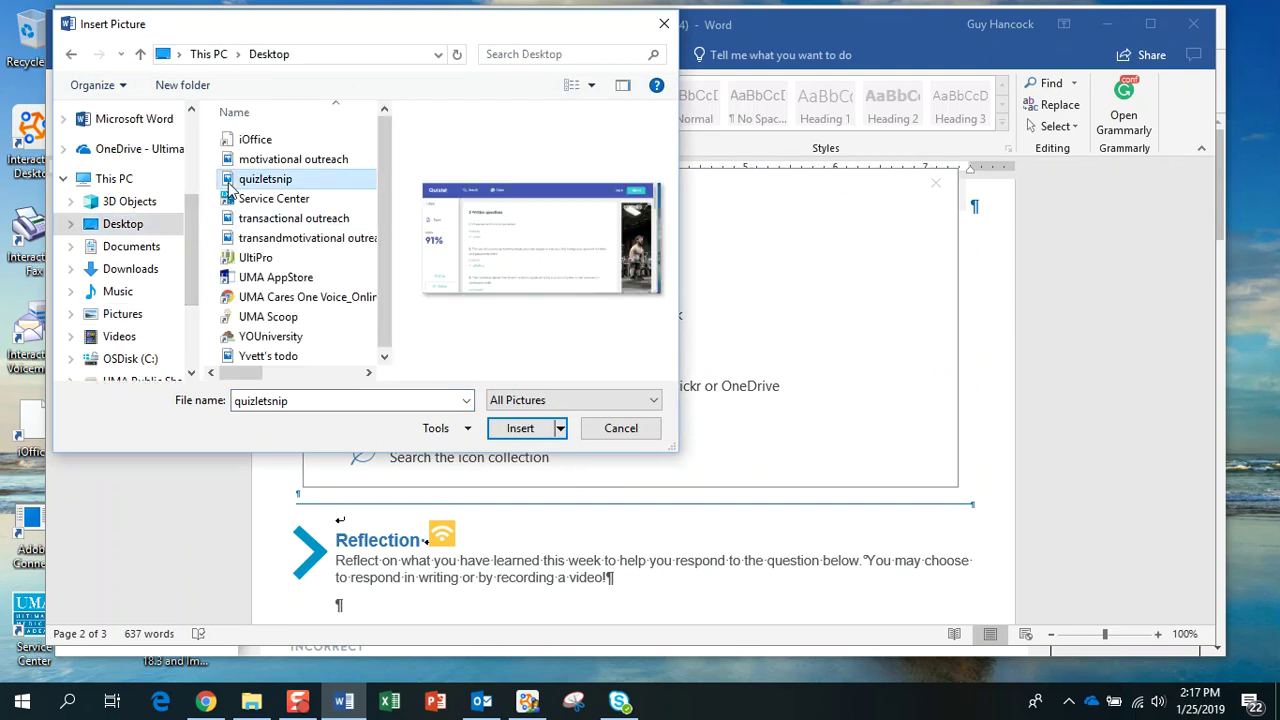
left_click(519, 430)
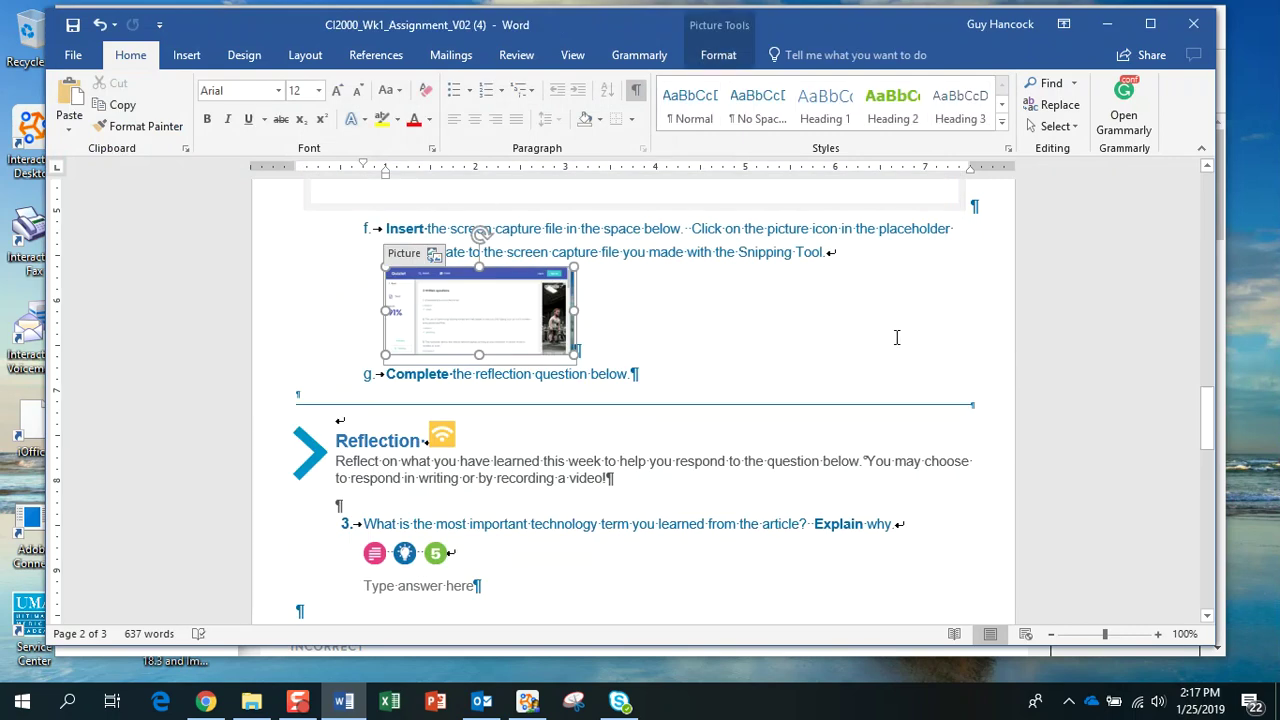
left_click(1055, 330)
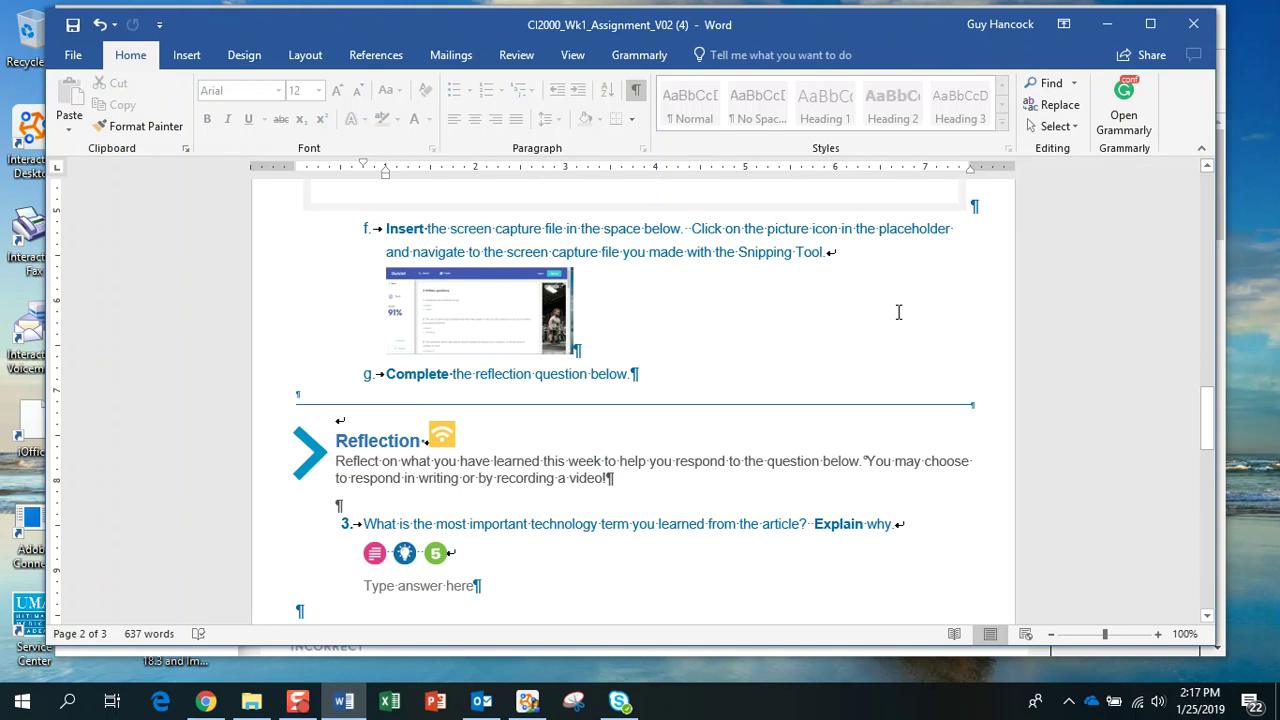
scroll(898, 312, "down", 2)
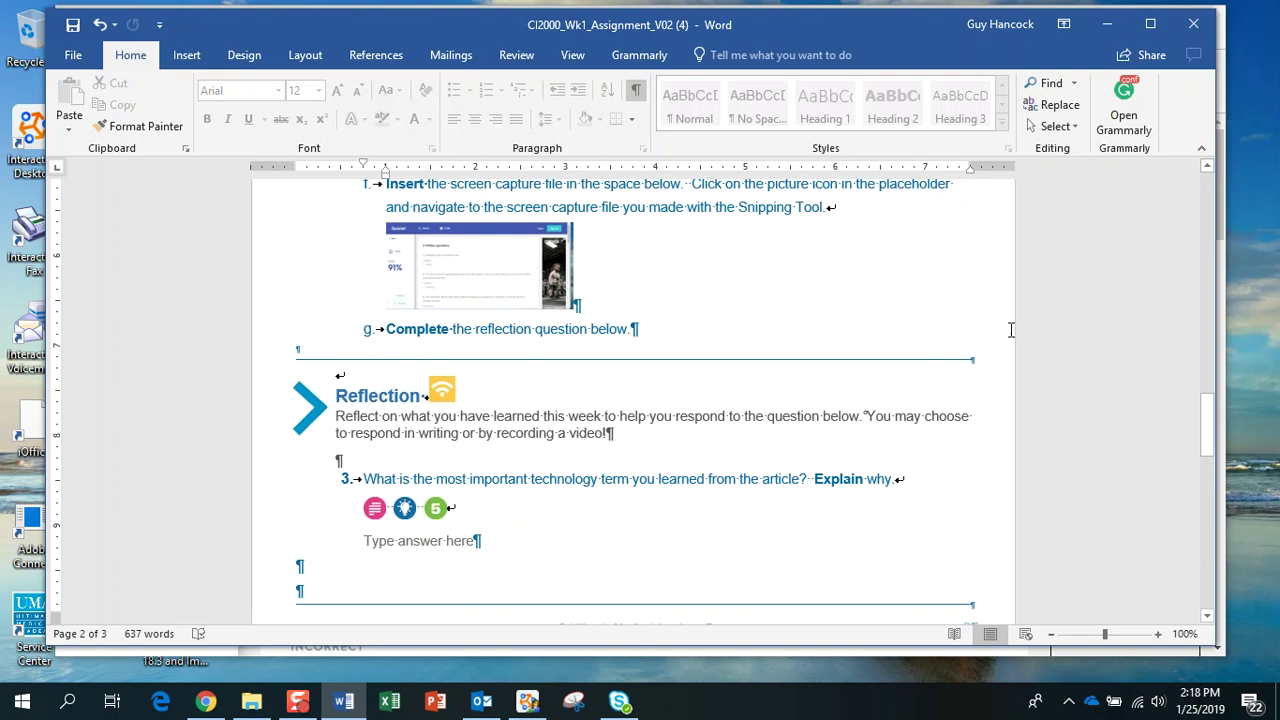
scroll(863, 280, "down", 4)
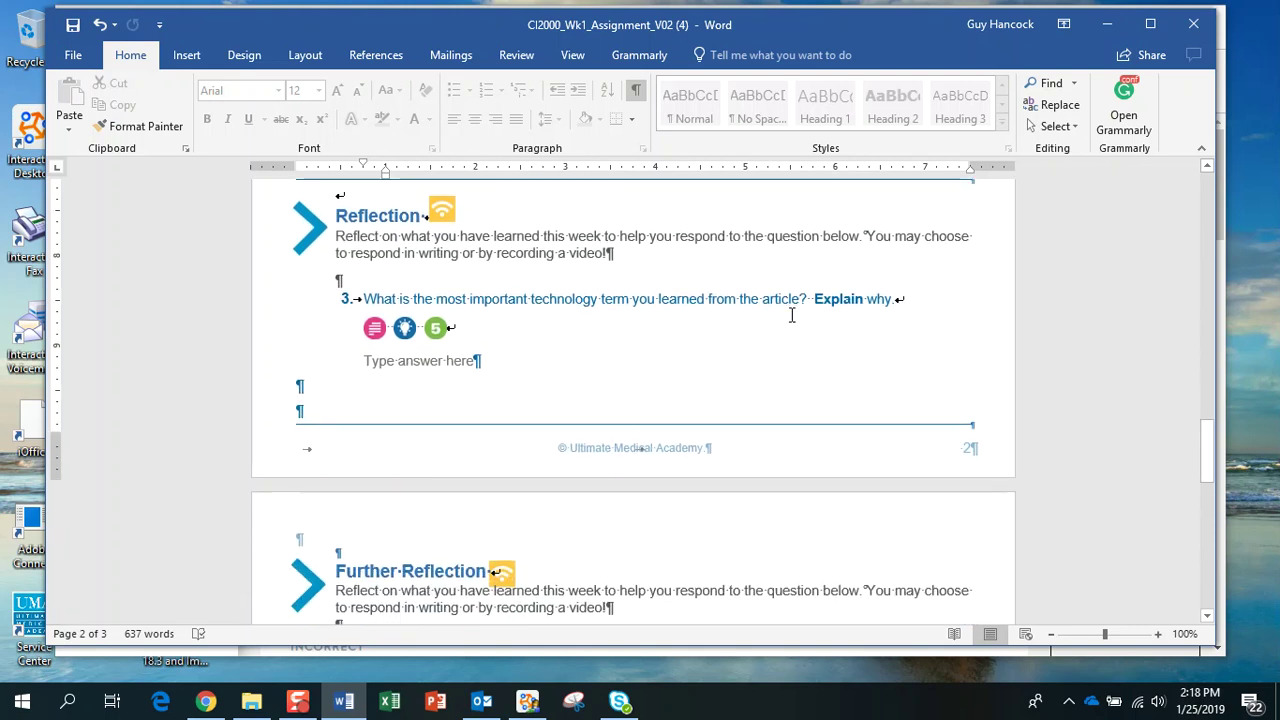
left_click(390, 322)
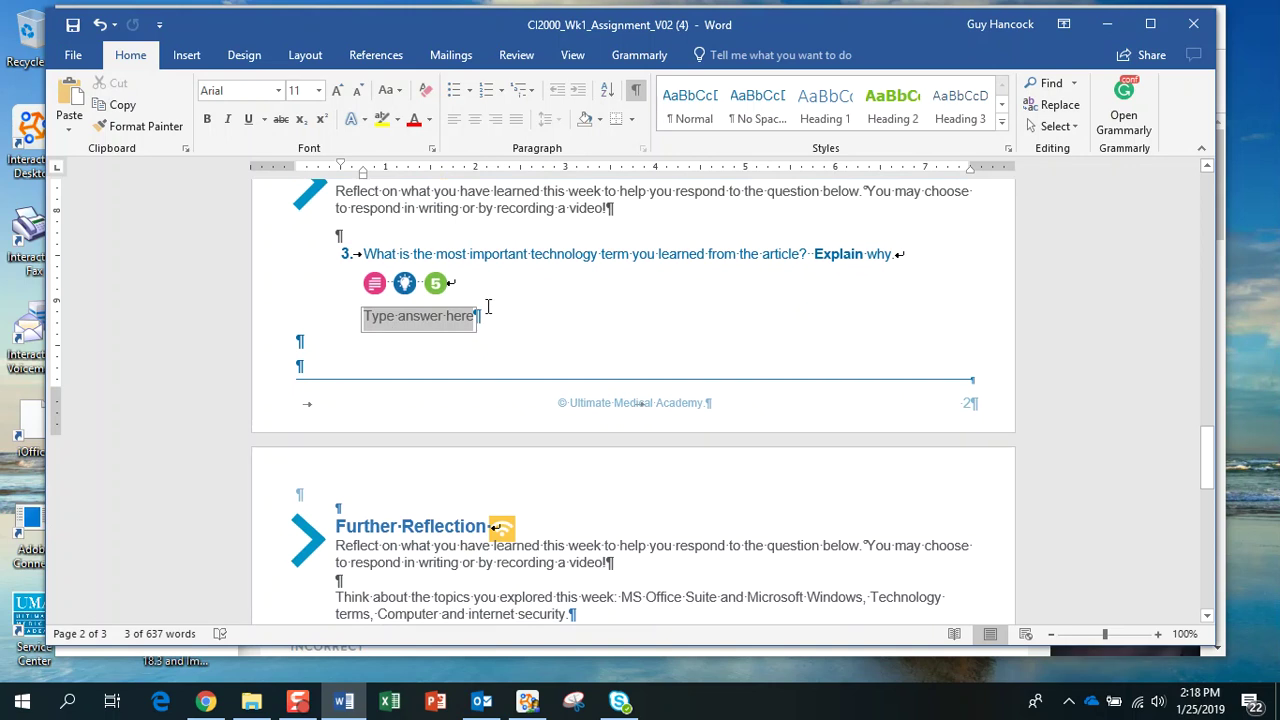
scroll(484, 320, "down", 5)
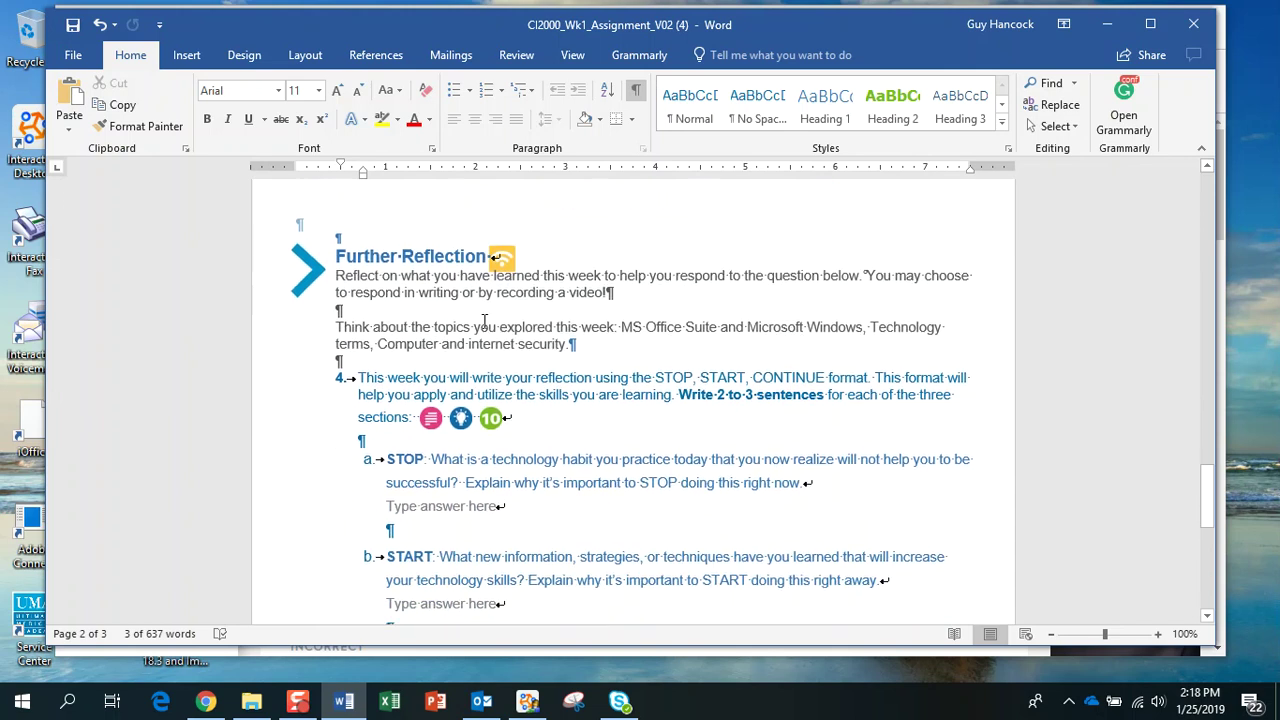
scroll(484, 320, "down", 1)
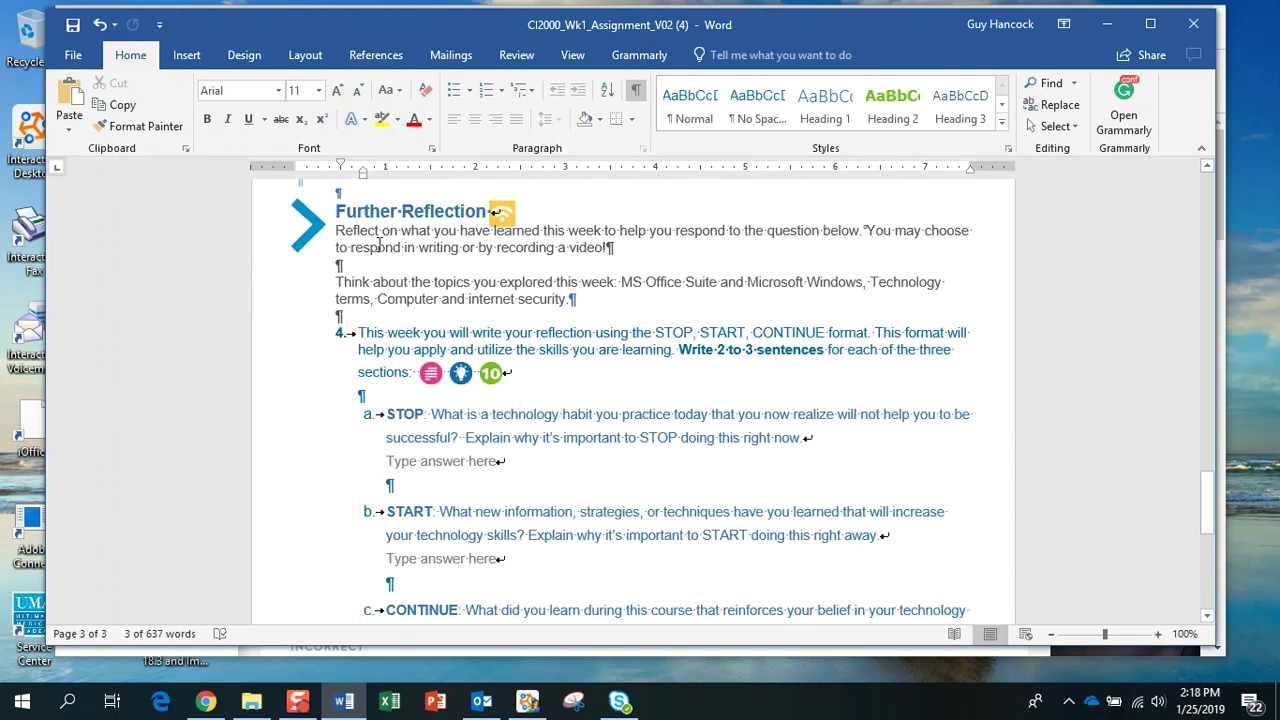
scroll(618, 299, "down", 2)
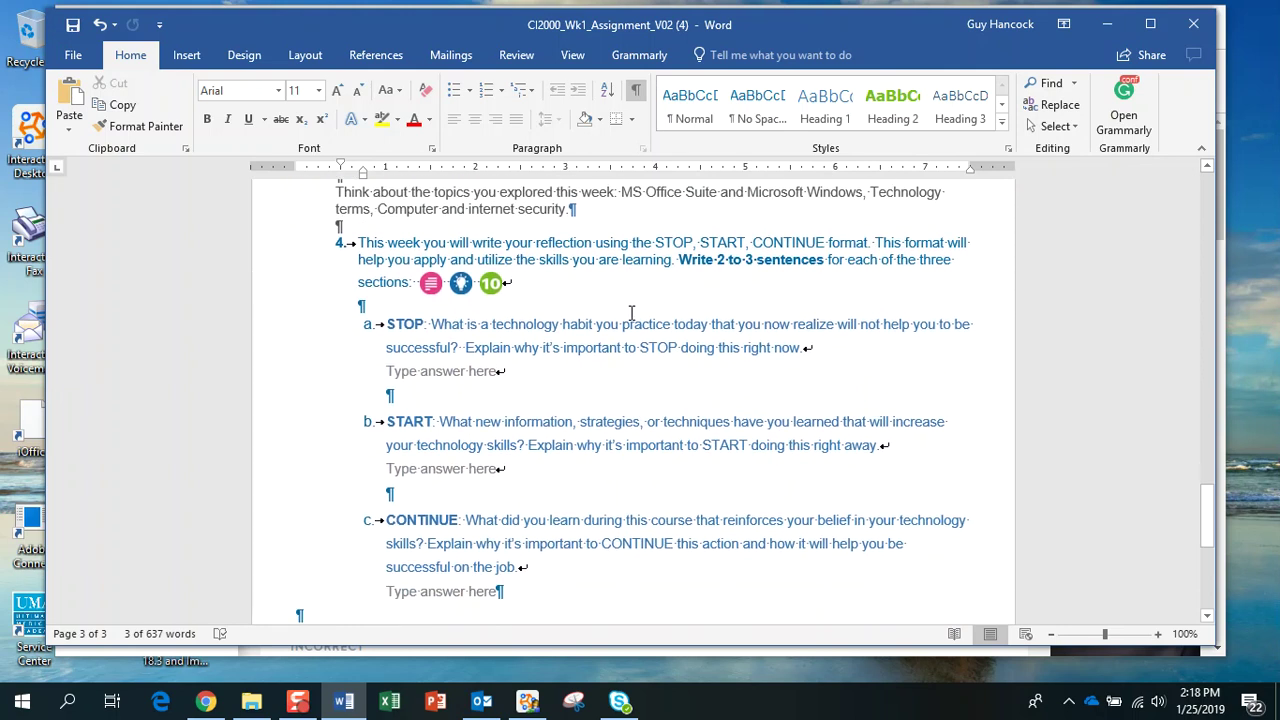
left_click(470, 378)
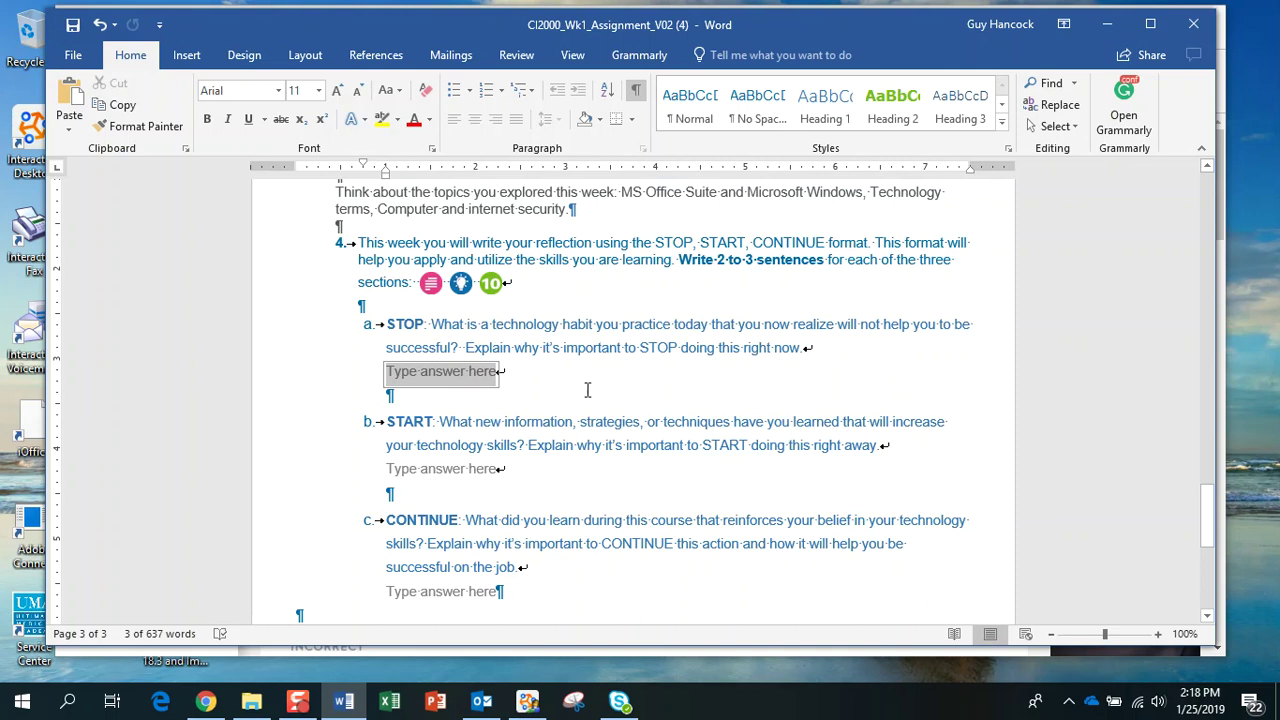
scroll(600, 380, "down", 1)
scroll(600, 380, "down", 1)
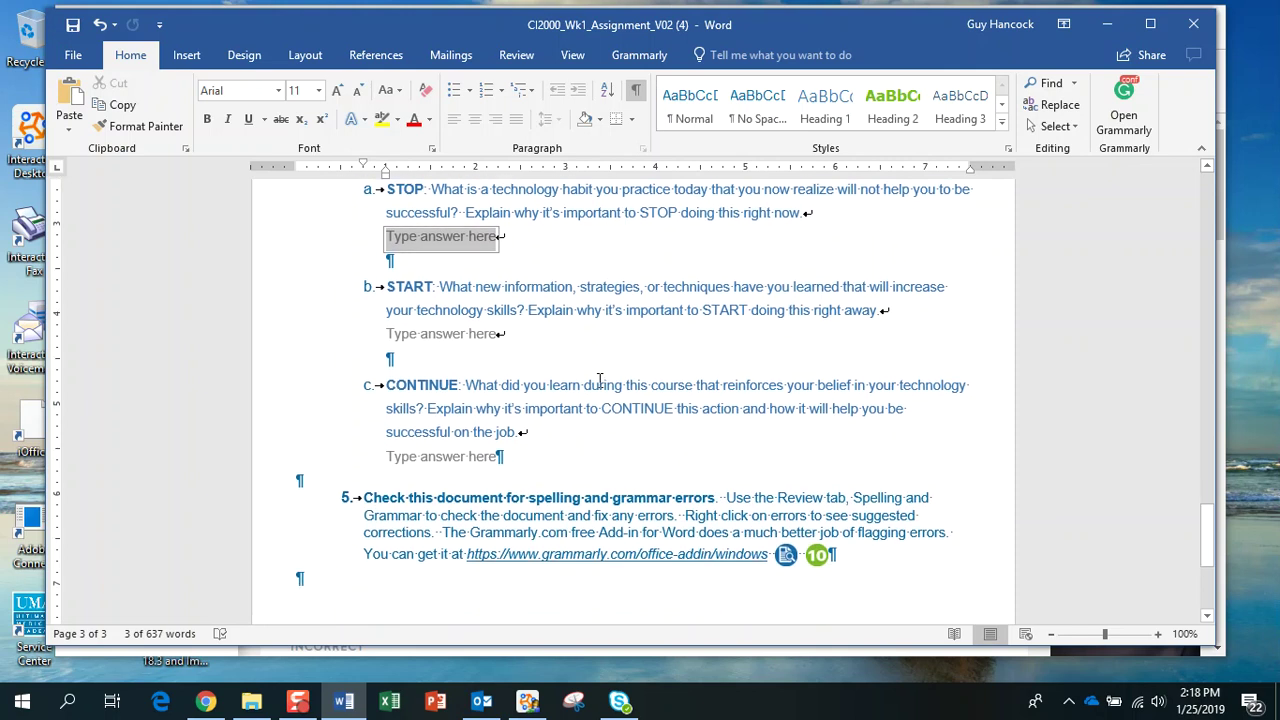
scroll(600, 380, "down", 2)
scroll(600, 380, "down", 1)
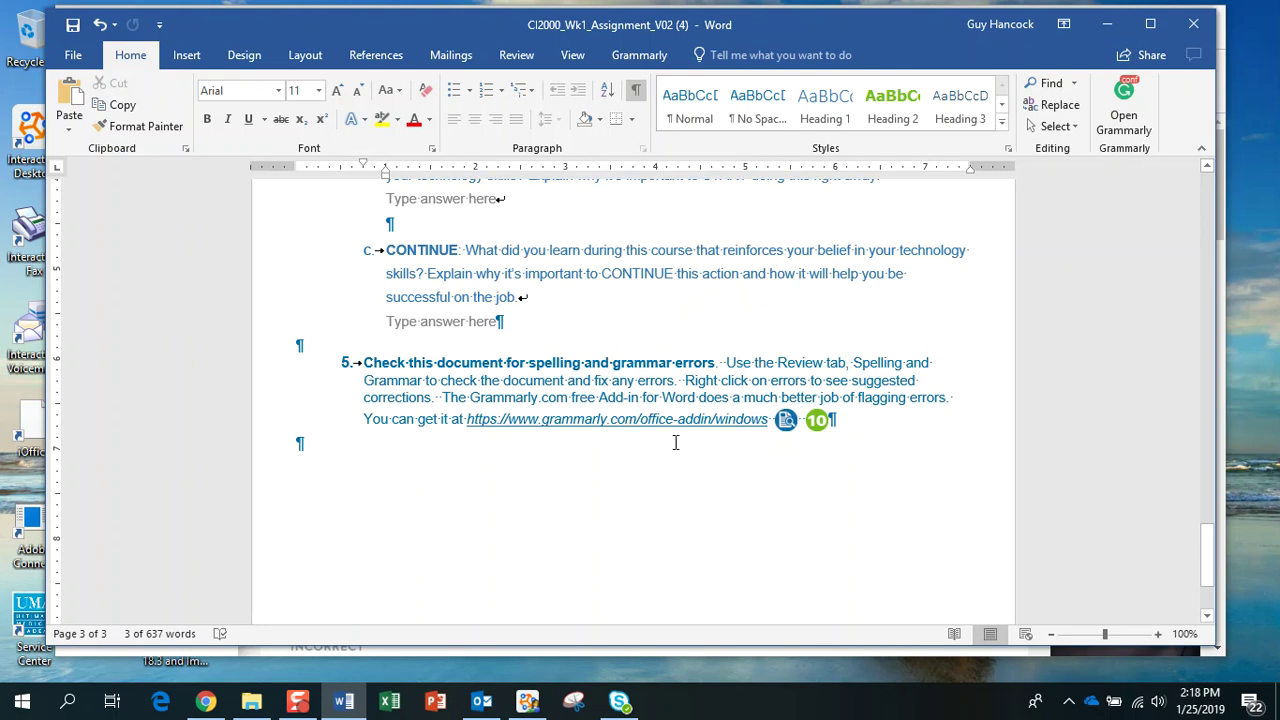
scroll(818, 350, "up", 3)
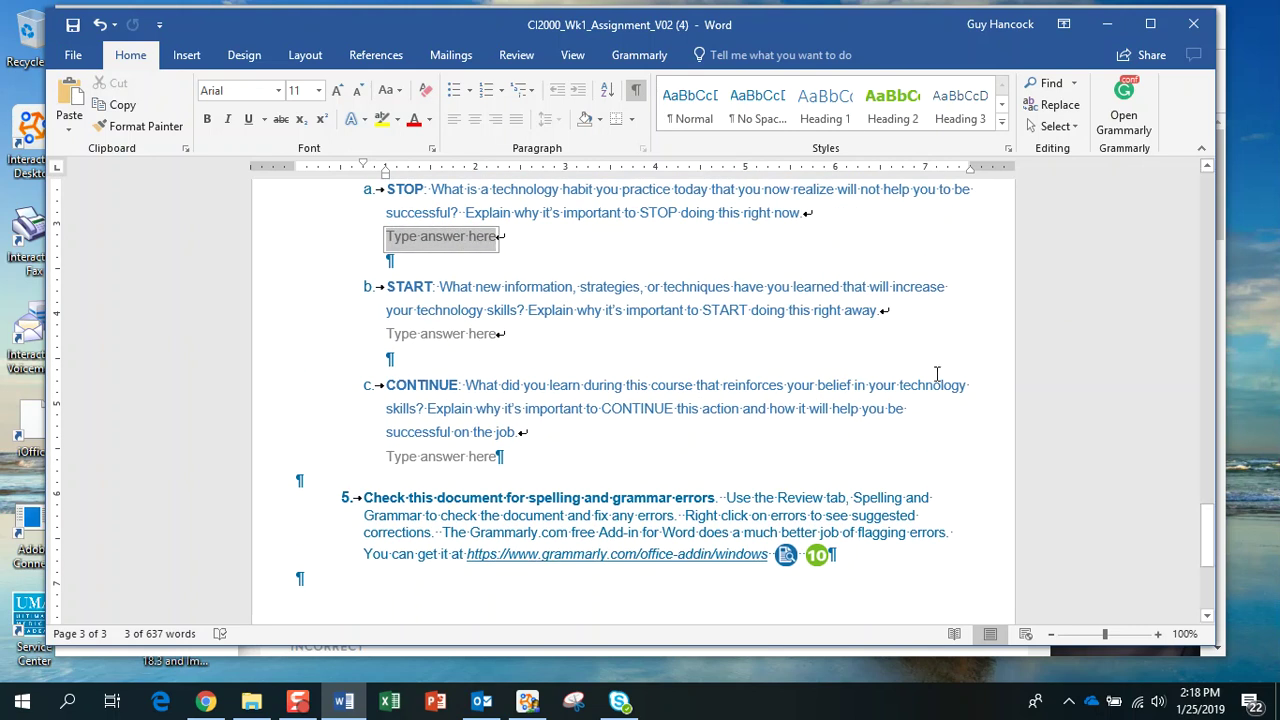
Try launching Grammarly and dismiss its no-document-detected message
left_click(1124, 120)
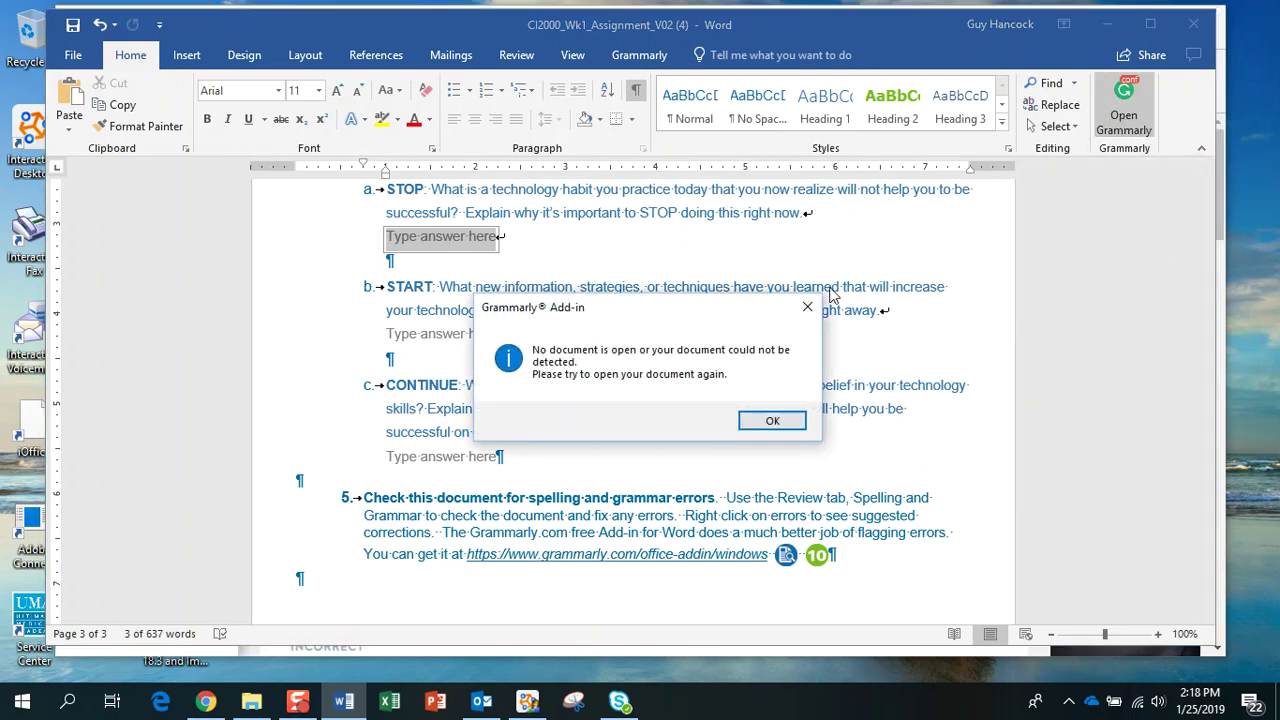
left_click(778, 422)
scroll(1032, 376, "up", 3)
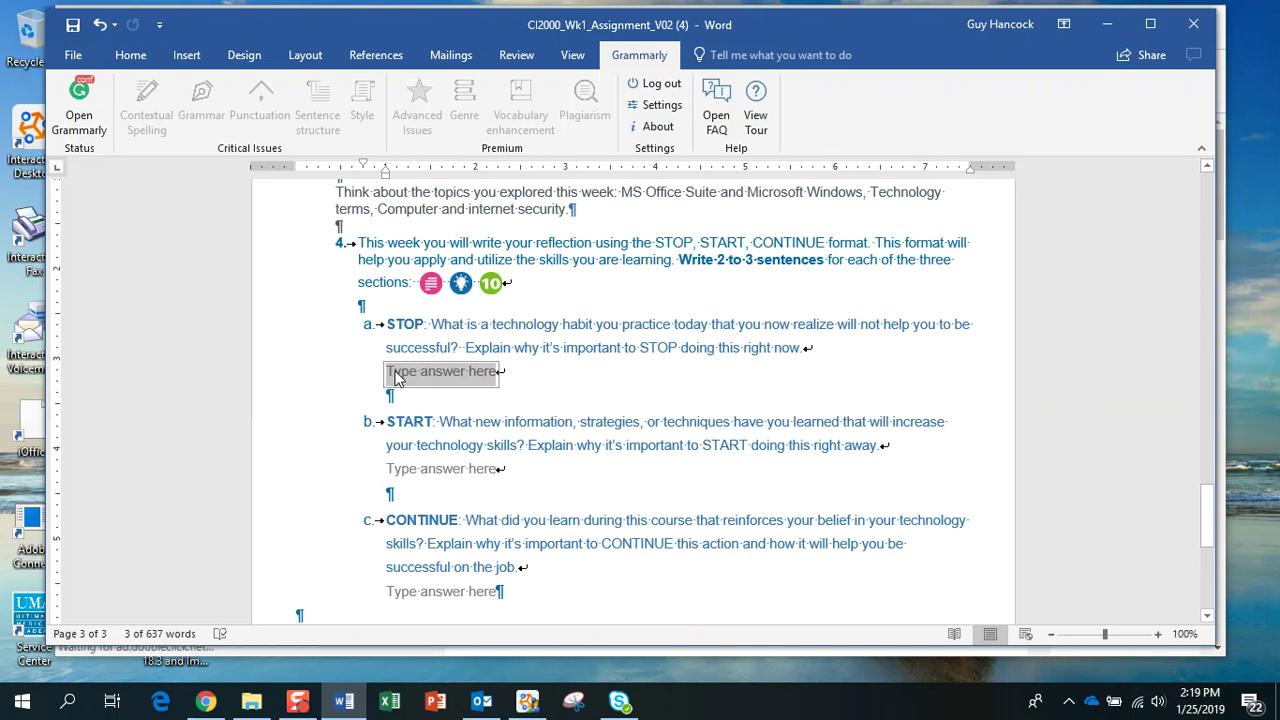
scroll(392, 377, "up", 1)
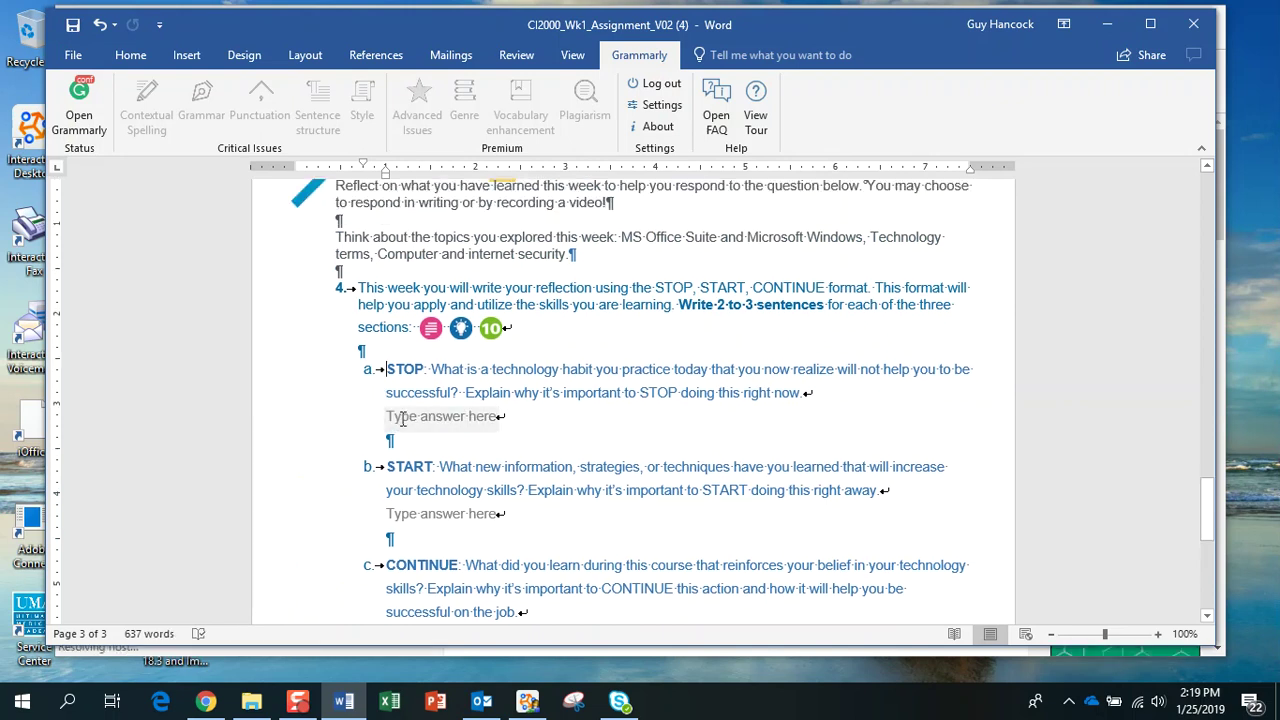
Select question 4's STOP answer placeholder and close its context menu without changes
left_click(401, 418)
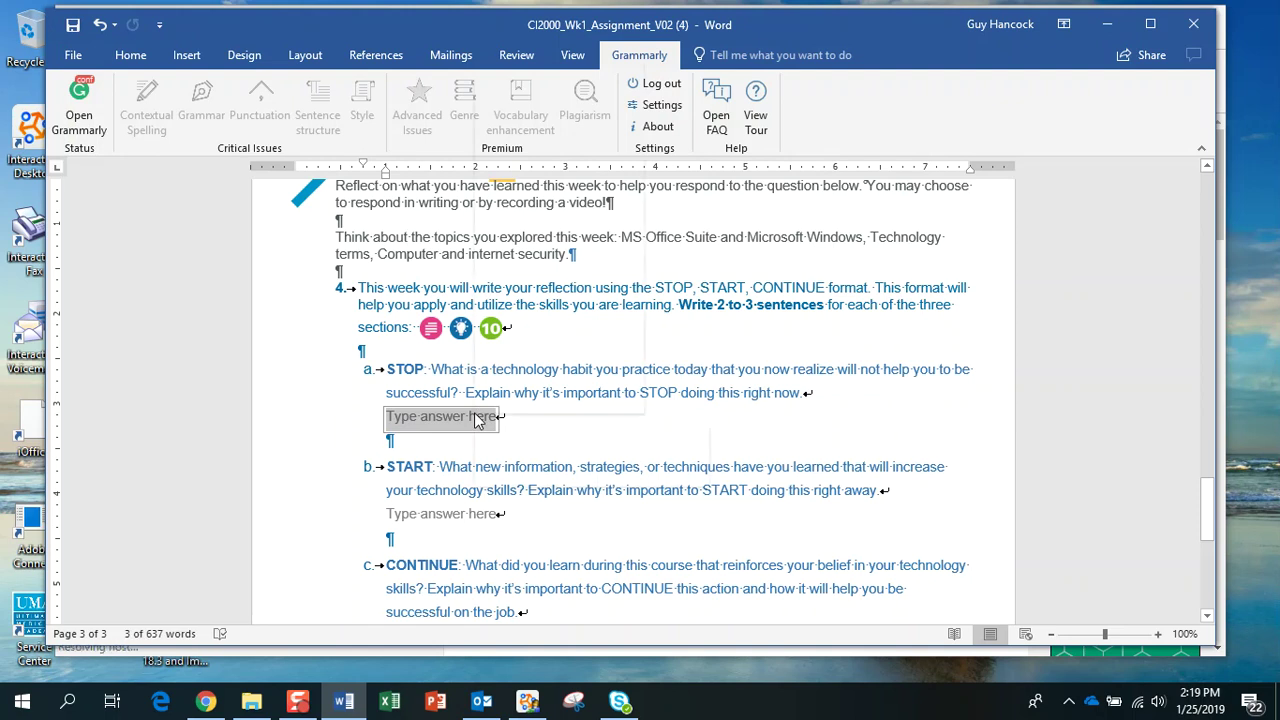
right_click(476, 420)
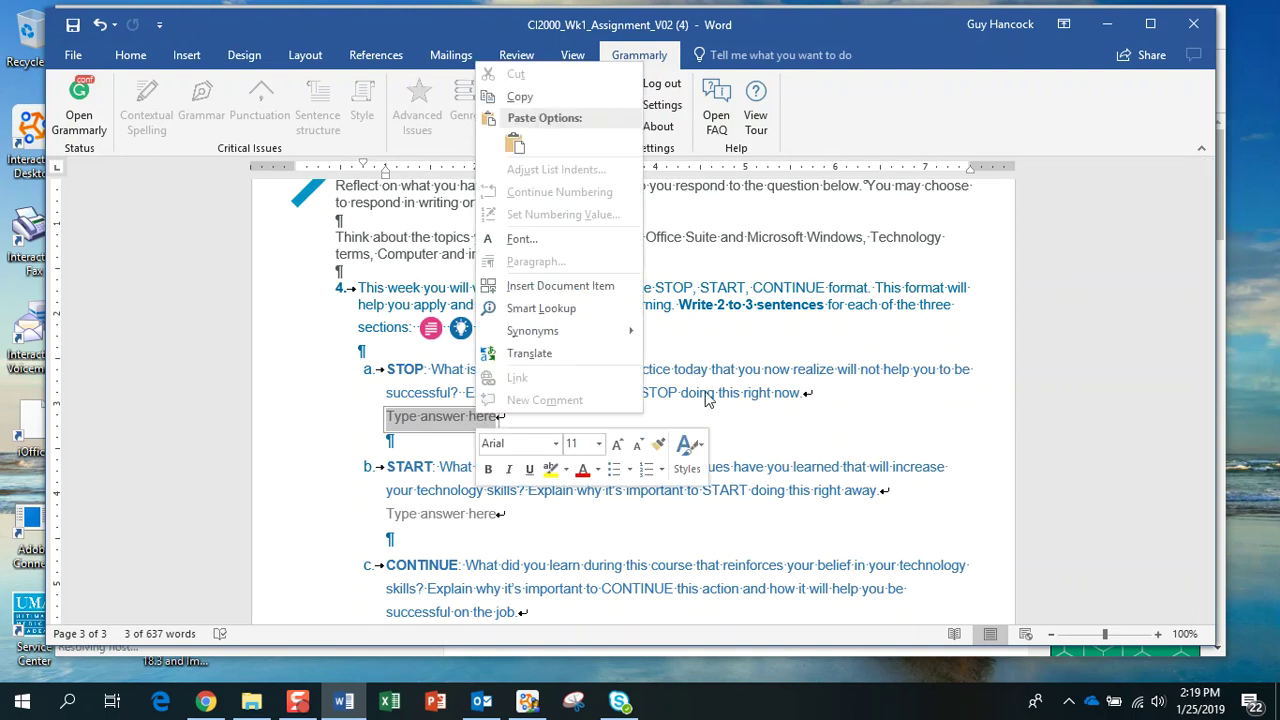
key("Escape")
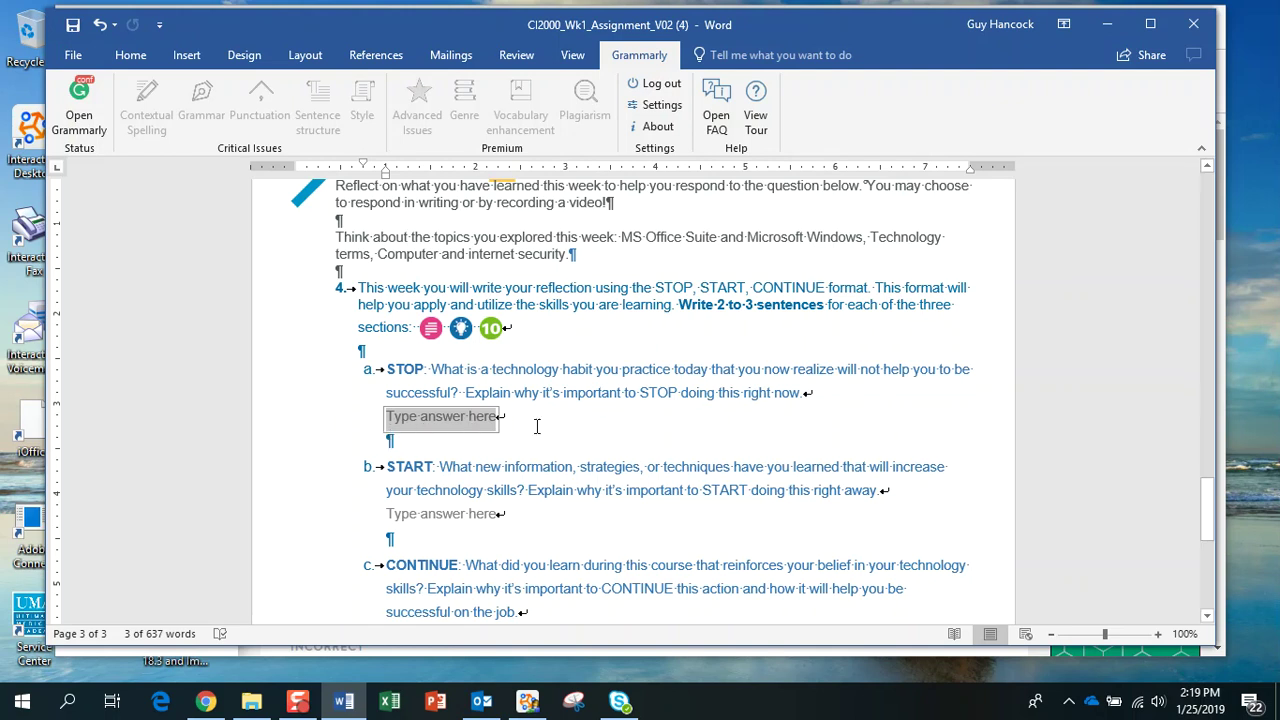
scroll(784, 417, "down", 8)
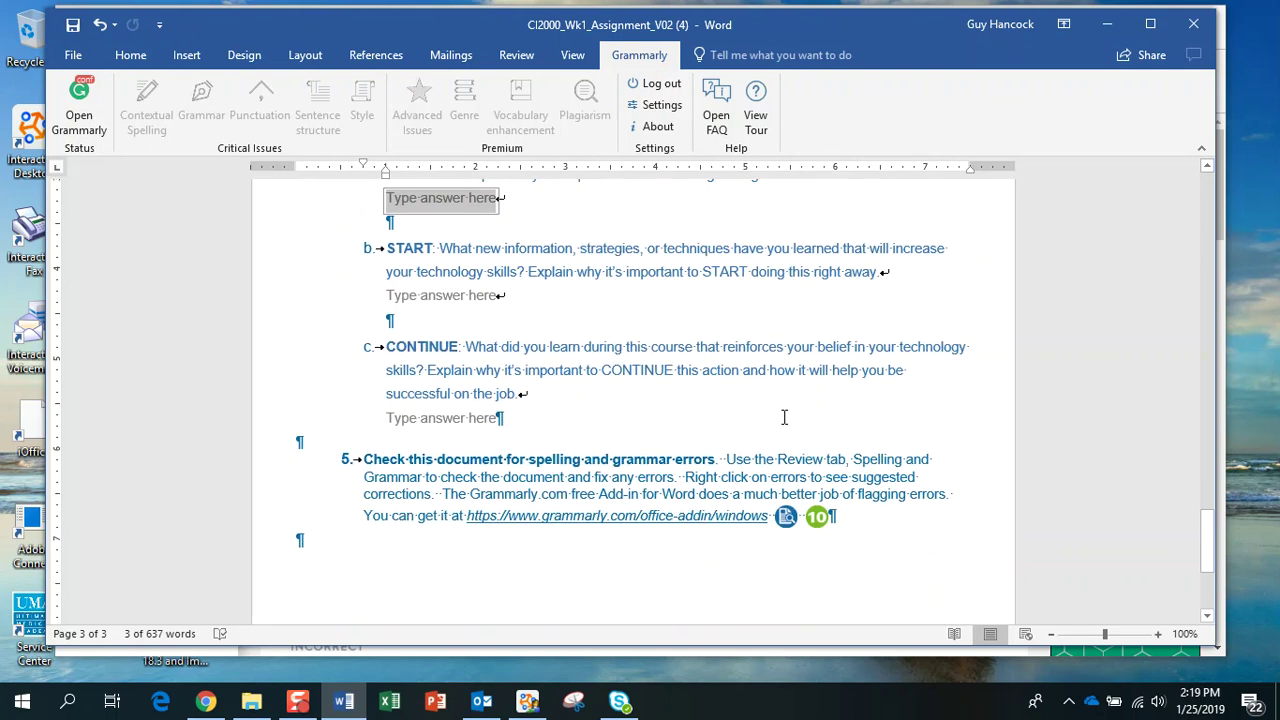
scroll(784, 417, "down", 3)
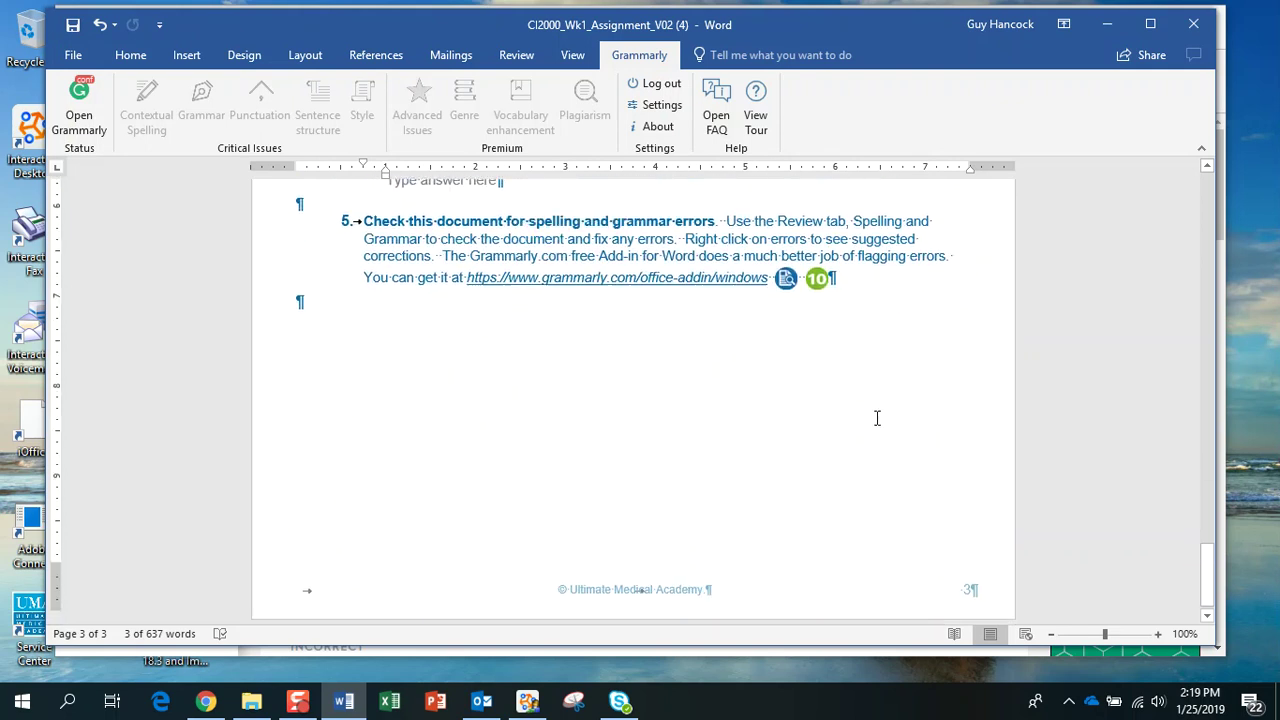
scroll(877, 417, "up", 7)
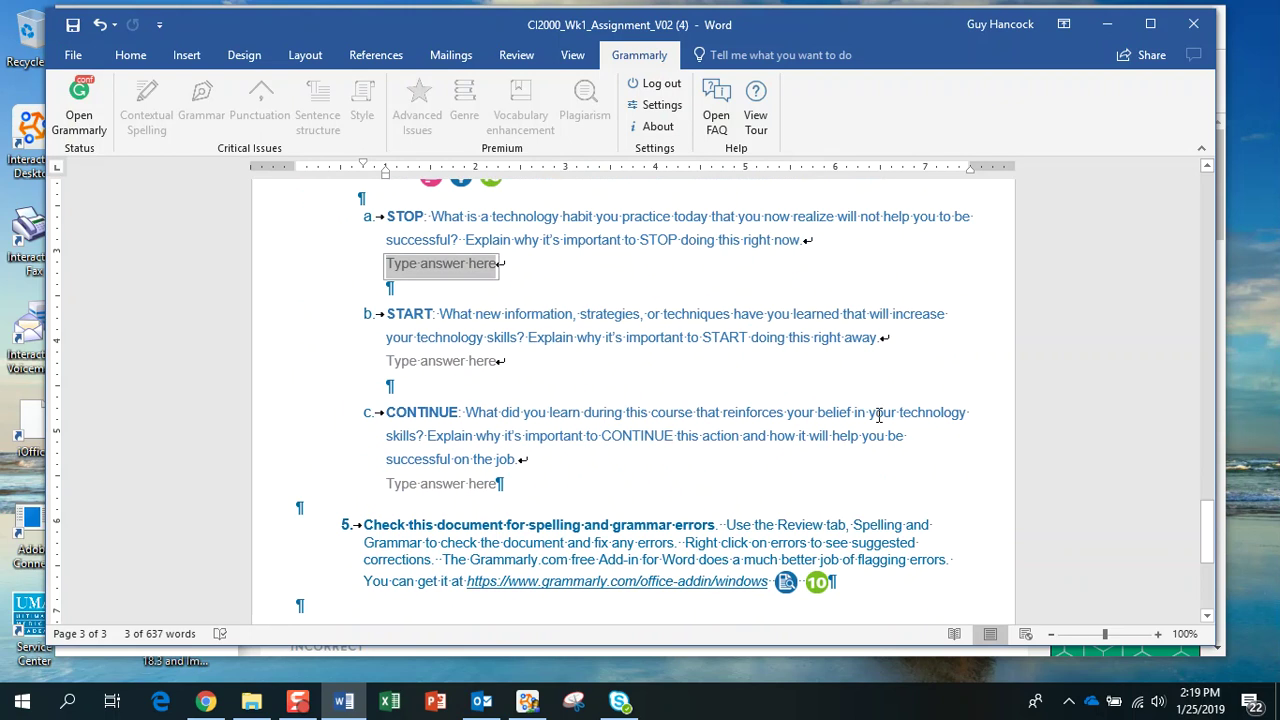
scroll(879, 415, "up", 2)
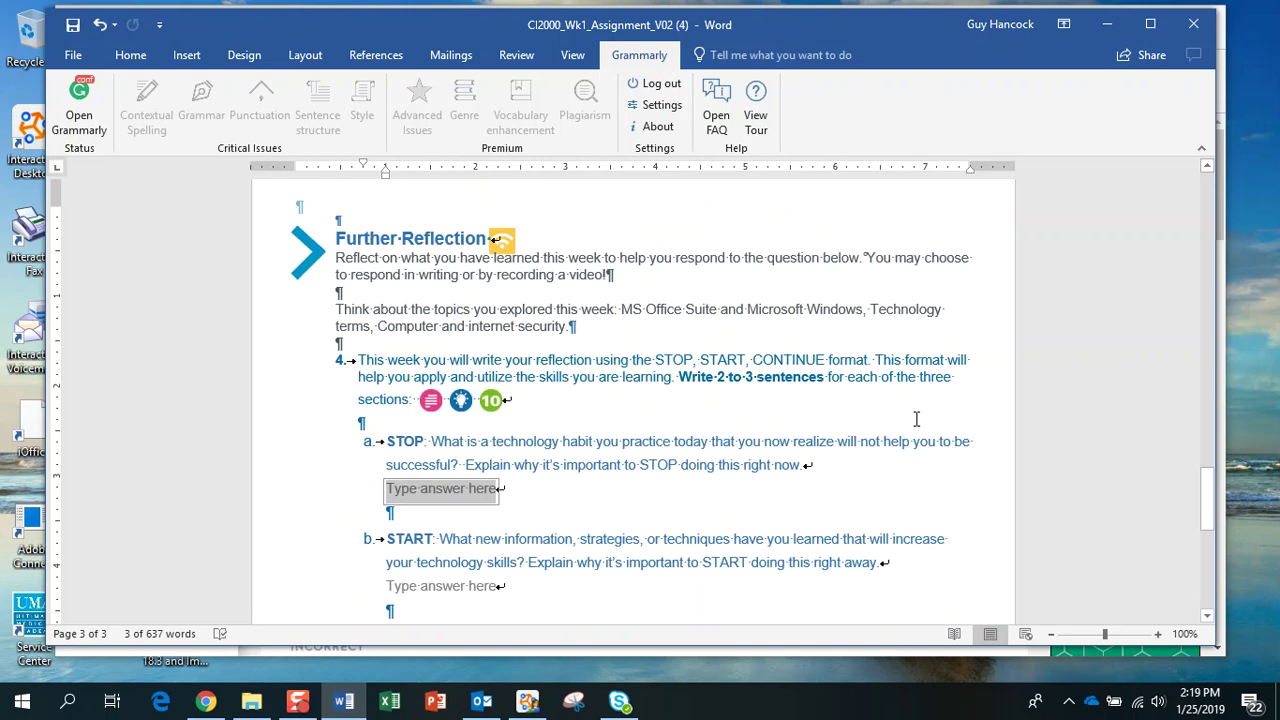
scroll(916, 419, "down", 3)
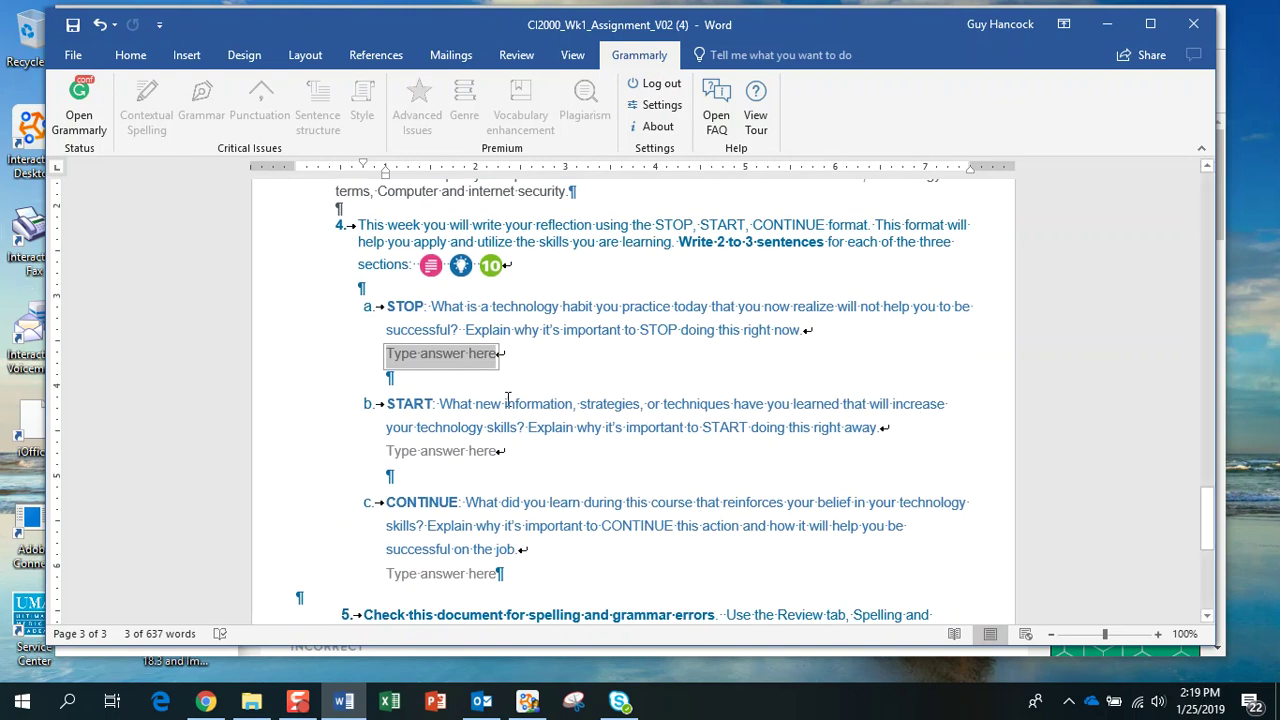
scroll(508, 400, "down", 3)
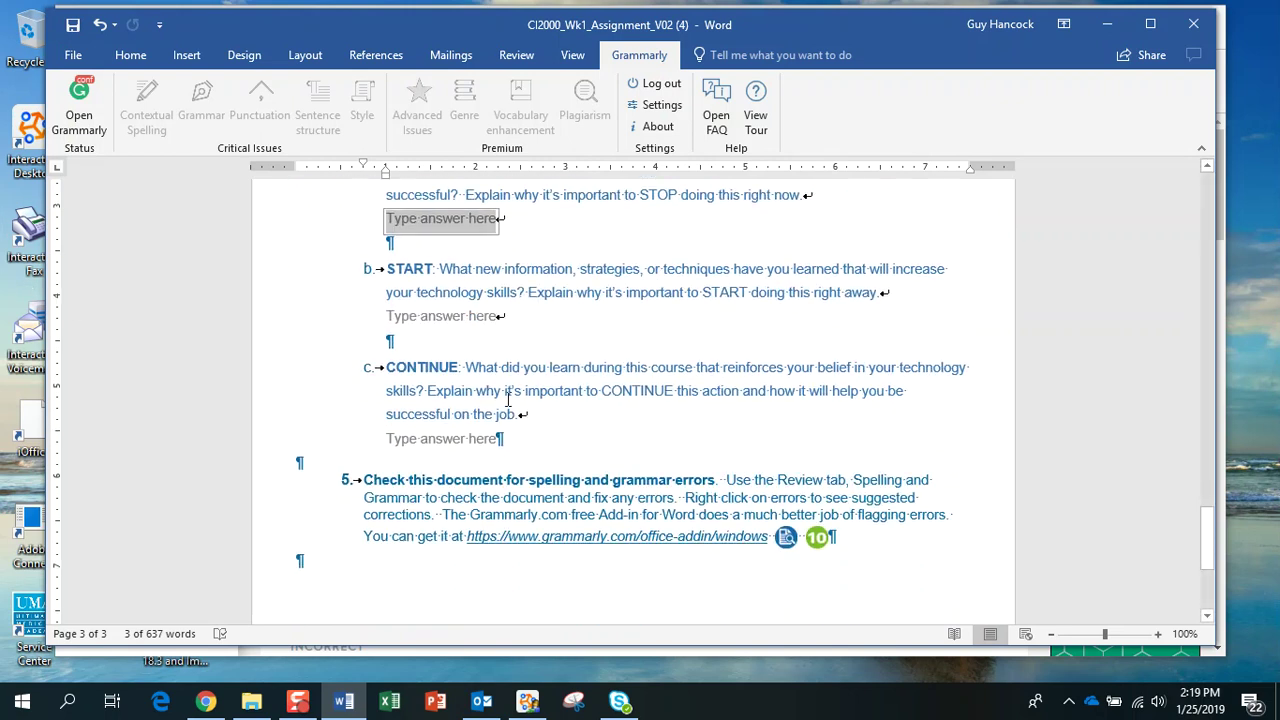
Save CI2000_Wk1_Assignment_V02 (4) and confirm on the Info page that no unsaved changes remain
left_click(72, 26)
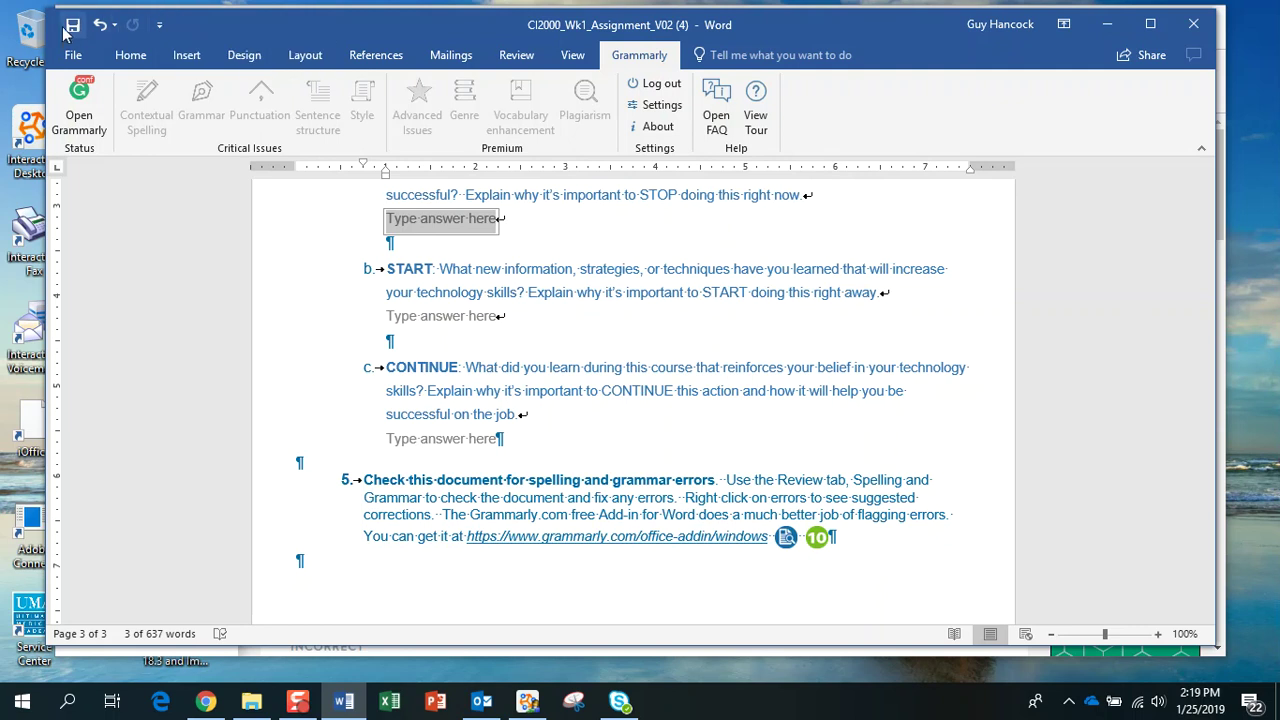
left_click(72, 57)
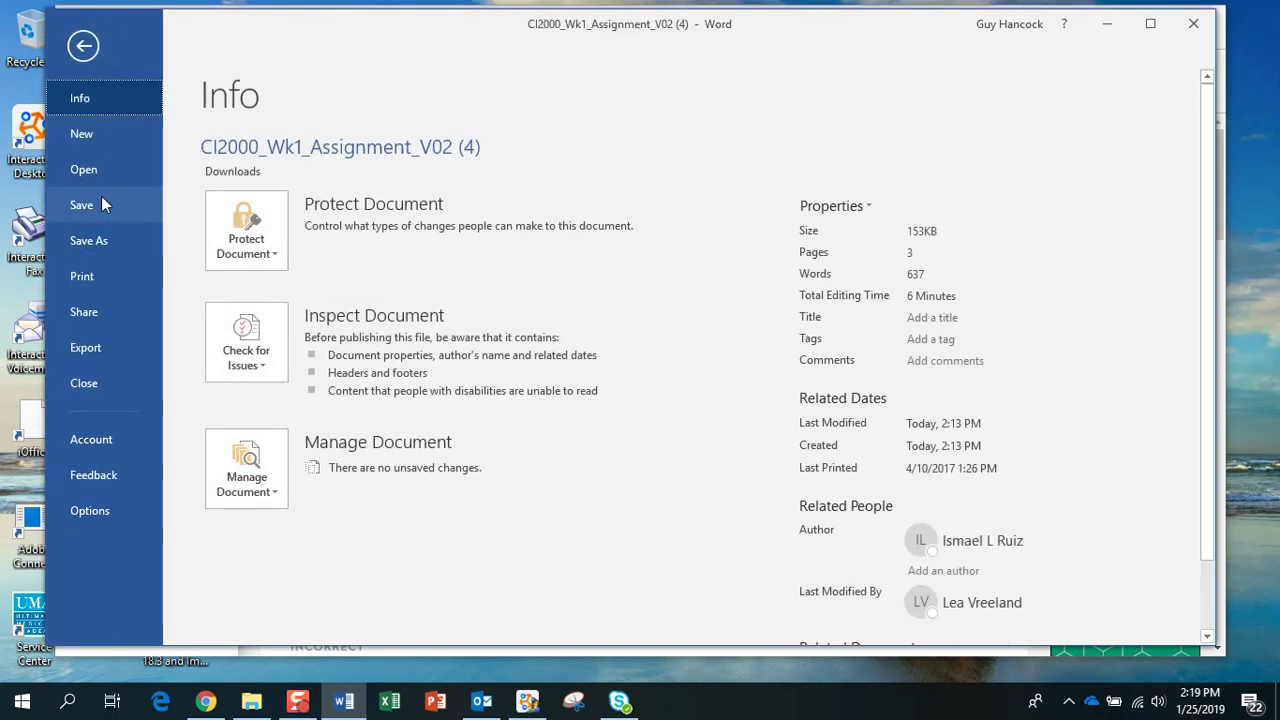
left_click(83, 45)
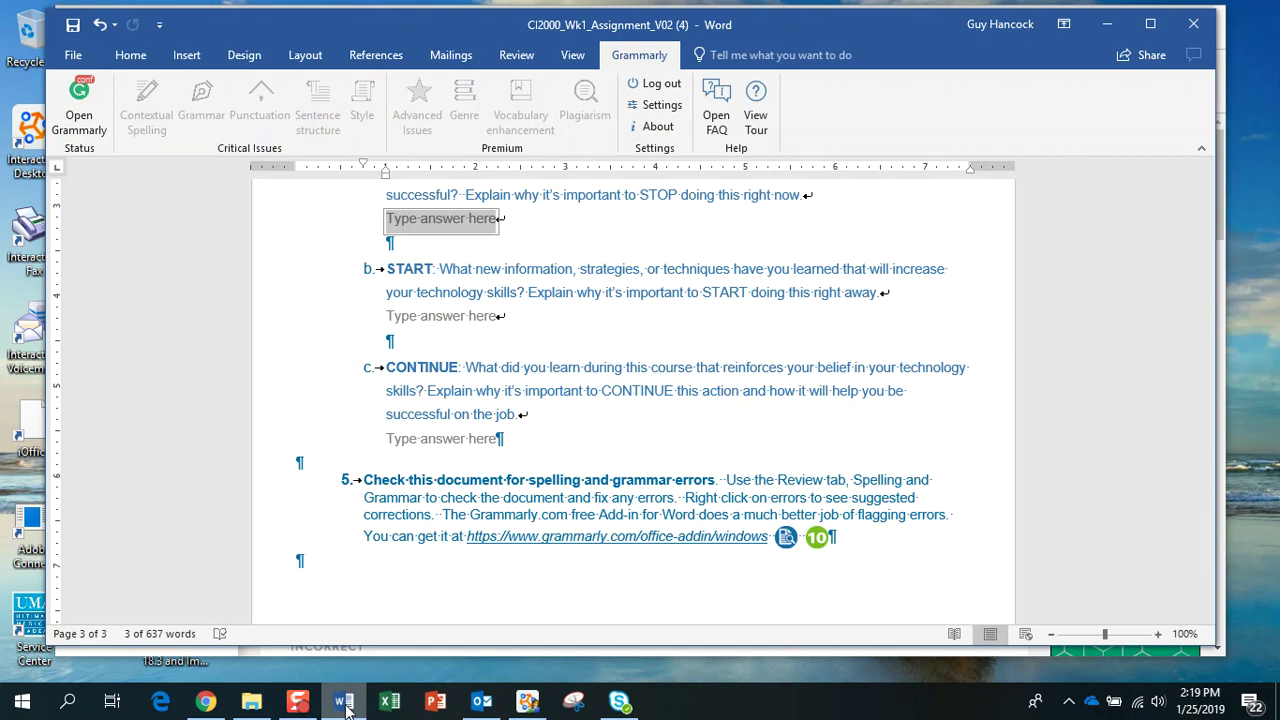
mouse_move(527, 706)
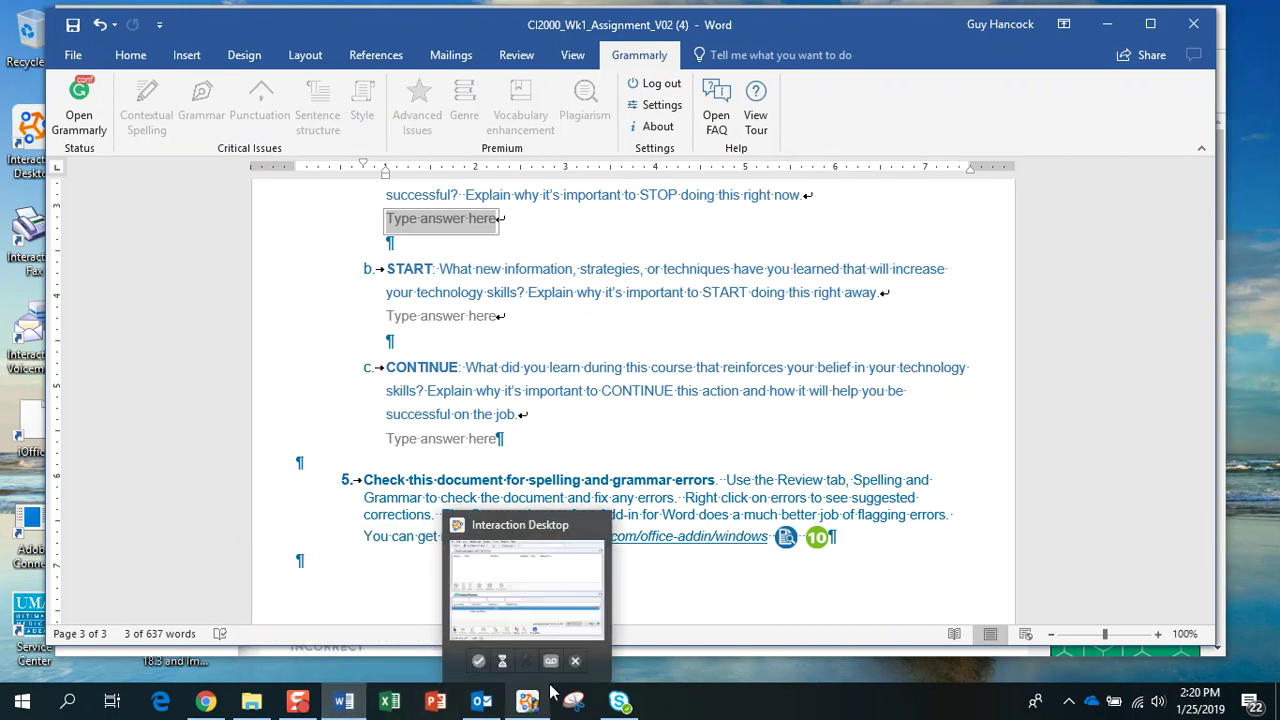